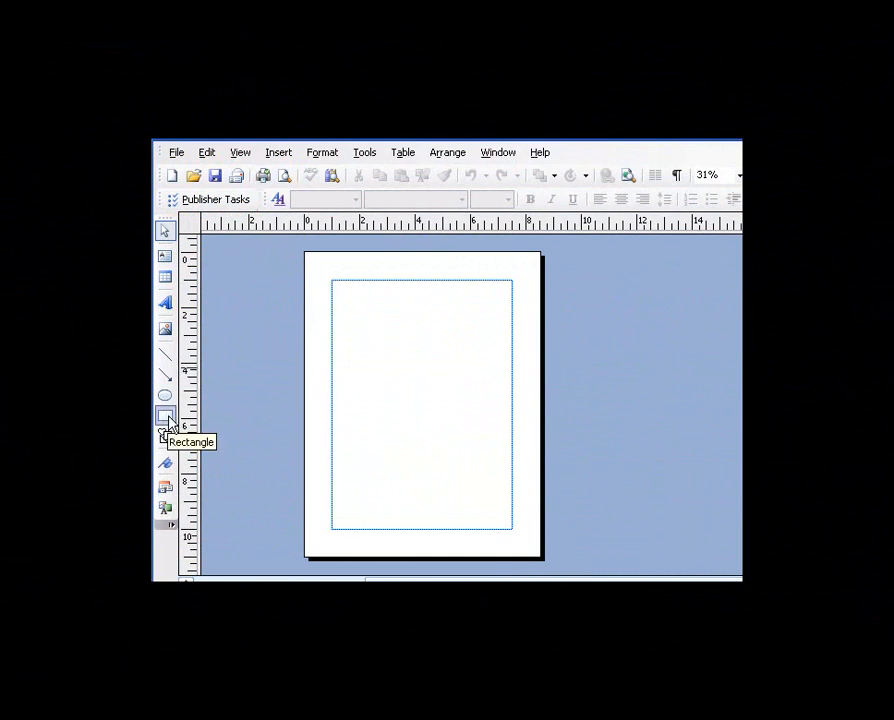
# Draw a rectangle around the page, between the margin guides and the page edge.
pyautogui.click(166, 418)
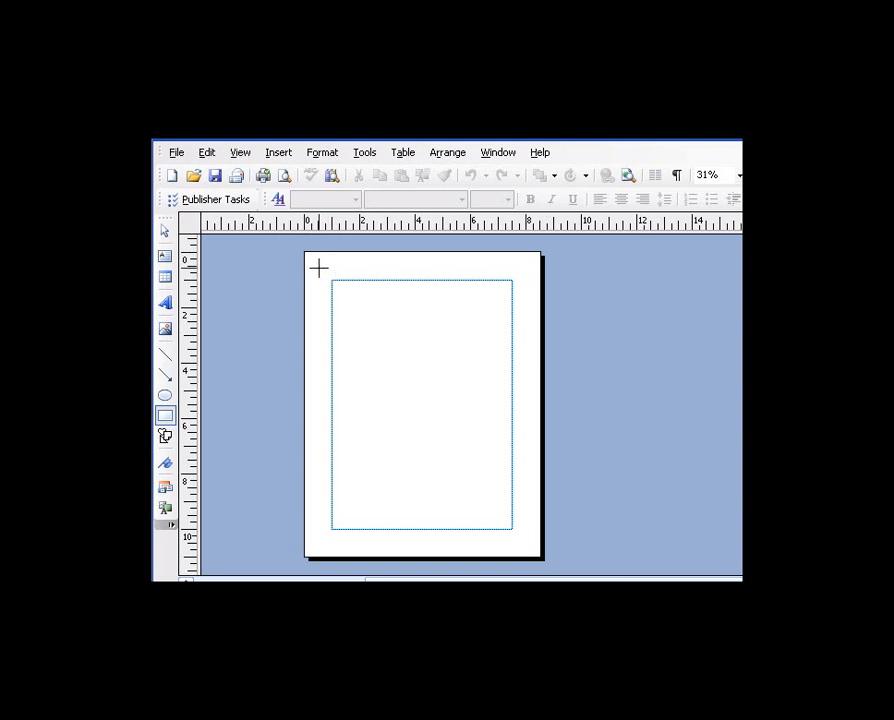
pyautogui.moveTo(319, 268)
pyautogui.mouseDown()
pyautogui.moveTo(499, 527)
pyautogui.moveTo(525, 543)
pyautogui.mouseUp()
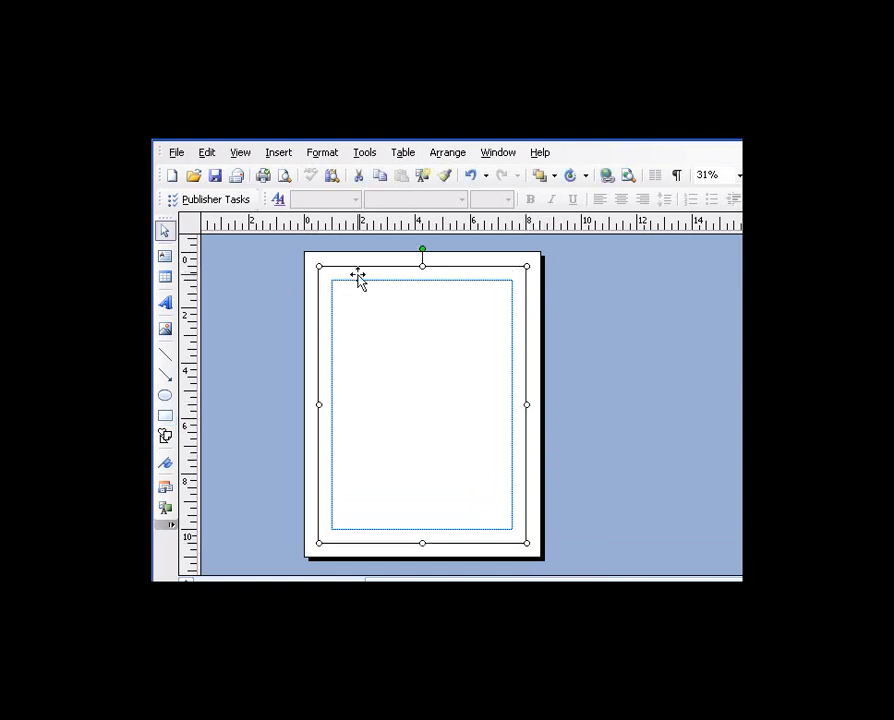
pyautogui.click(536, 377)
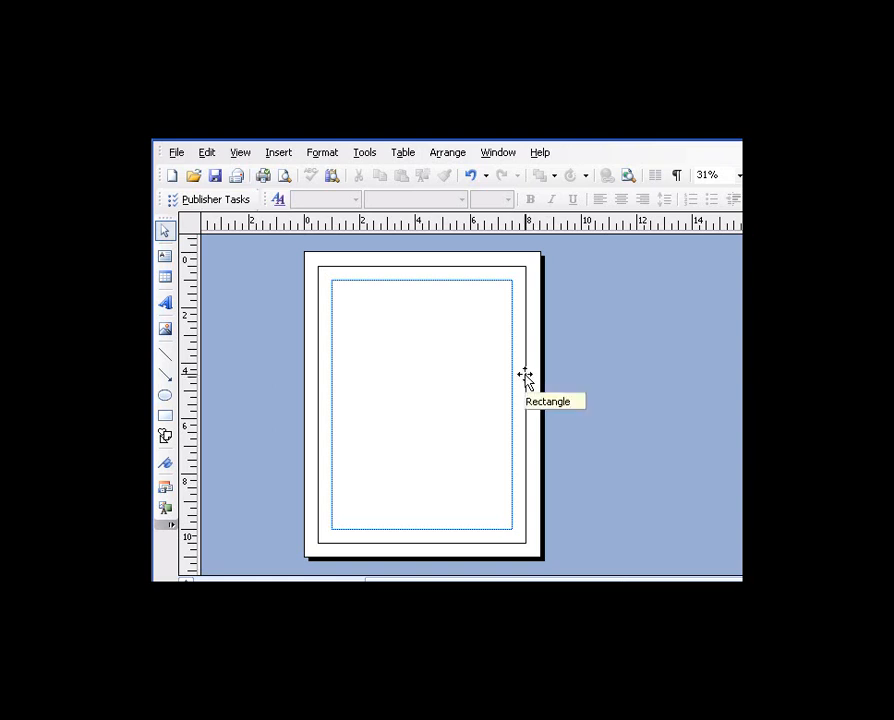
# Apply the Apples BorderArt to the rectangle around the page.
pyautogui.doubleClick(525, 376)
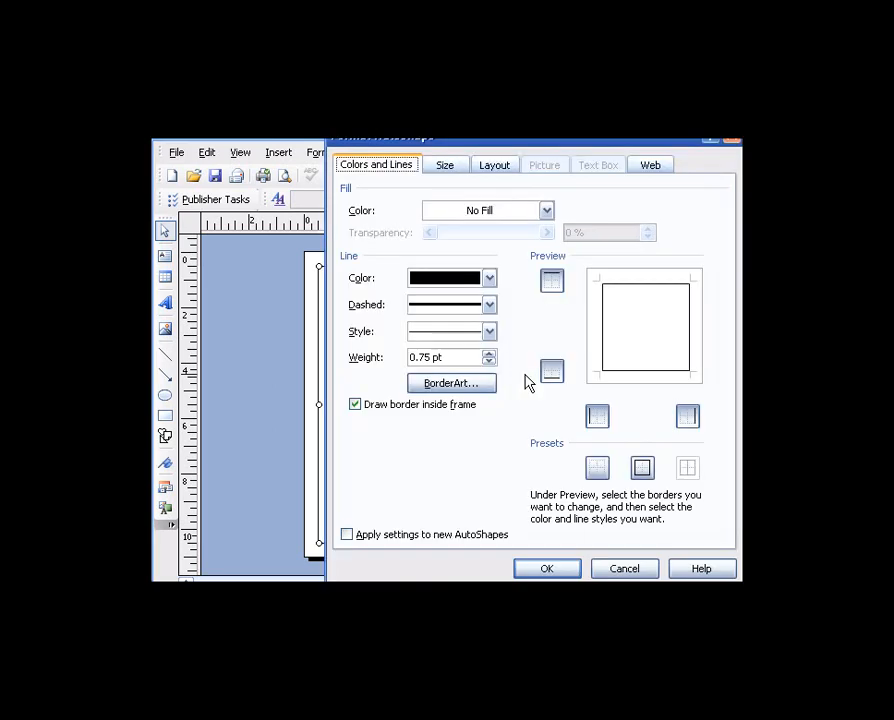
pyautogui.moveTo(516, 147); pyautogui.dragTo(440, 157)
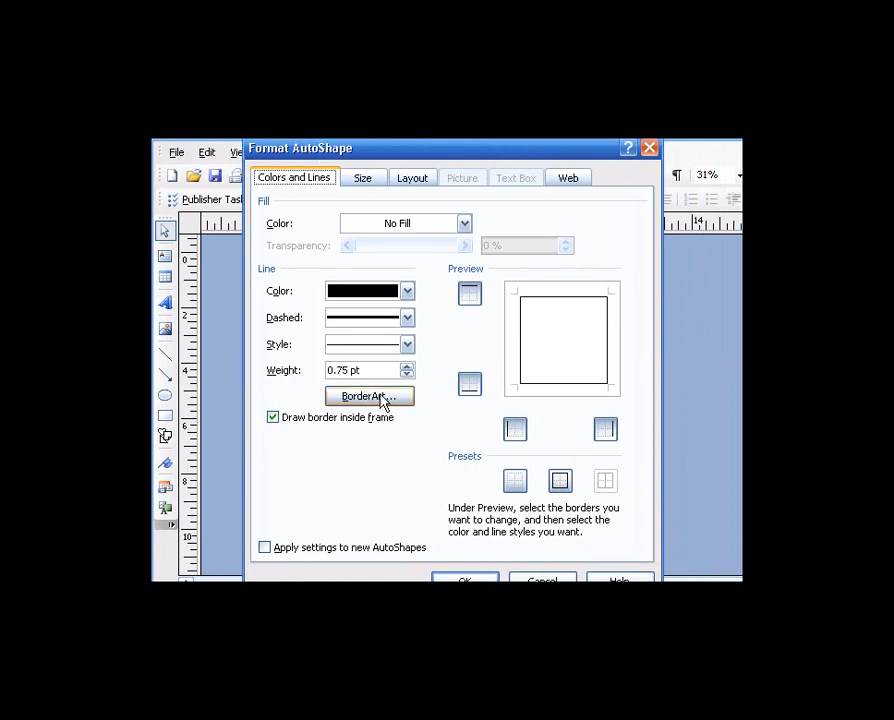
pyautogui.click(380, 397)
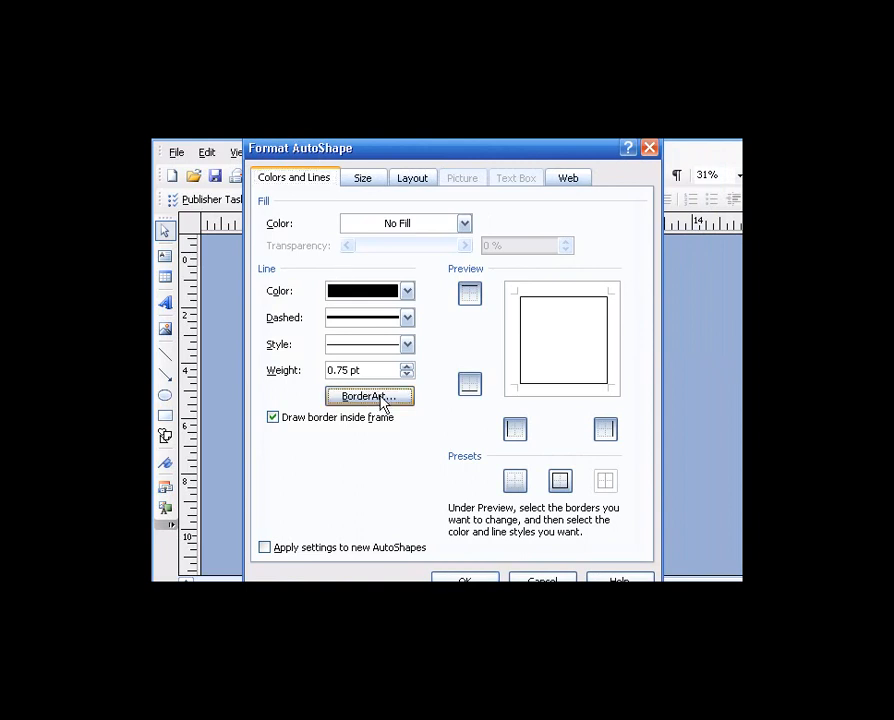
pyautogui.moveTo(570, 221); pyautogui.dragTo(460, 212)
pyautogui.click(404, 290)
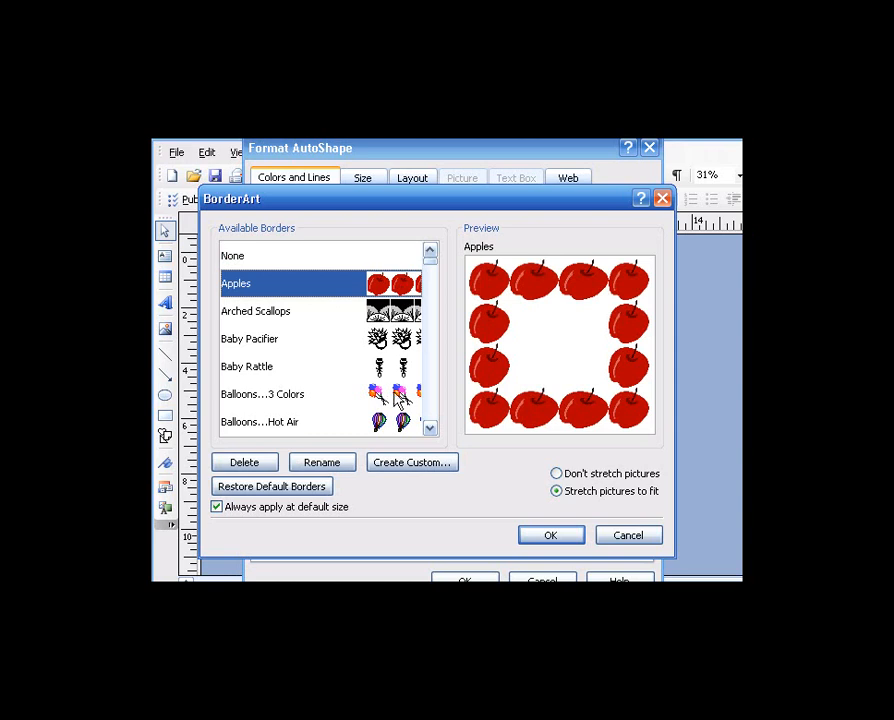
pyautogui.click(400, 396)
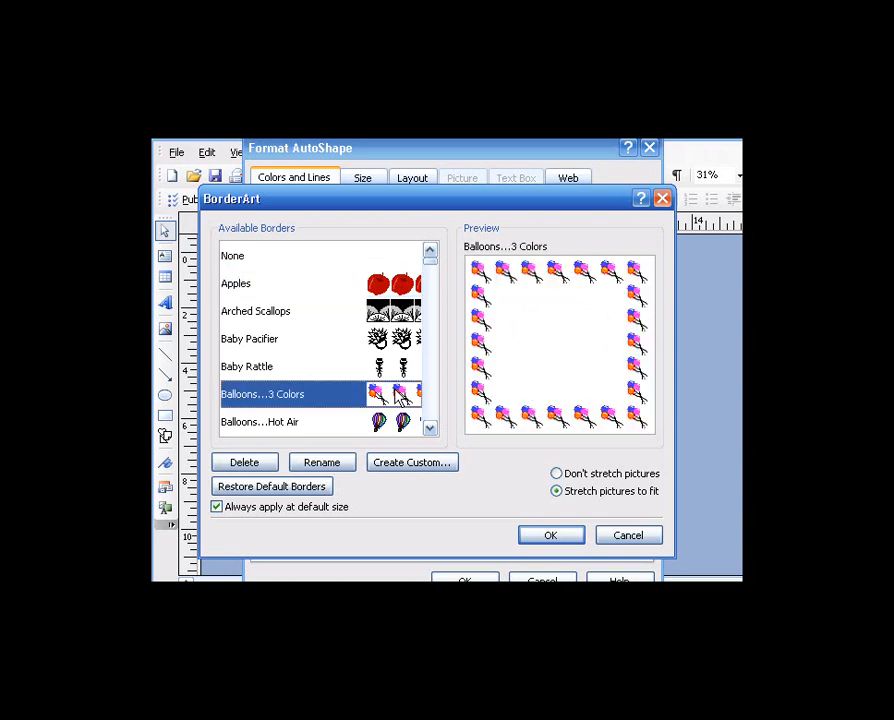
pyautogui.click(403, 288)
pyautogui.click(560, 538)
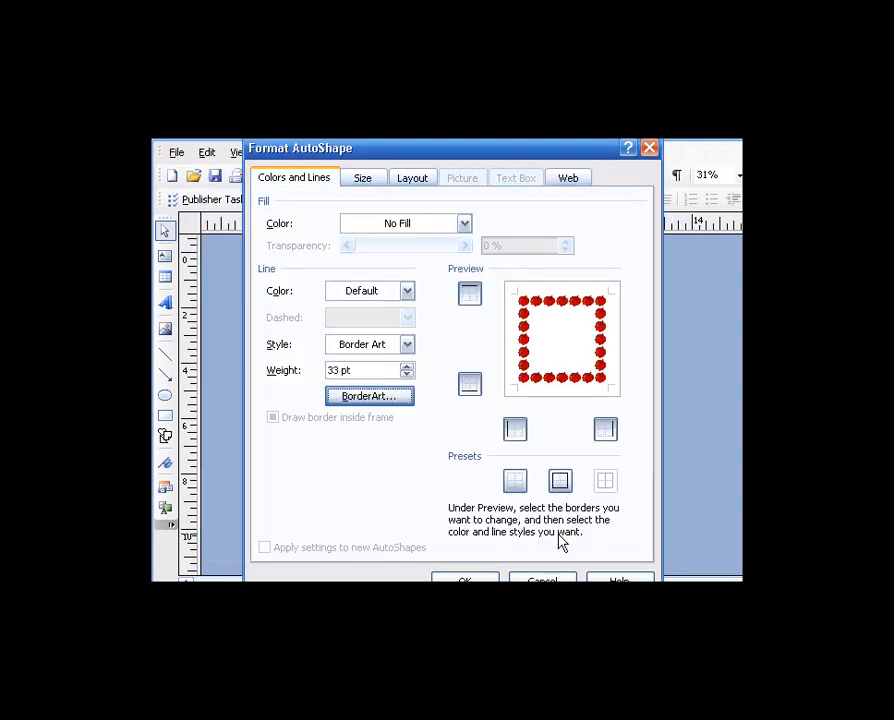
pyautogui.click(465, 580)
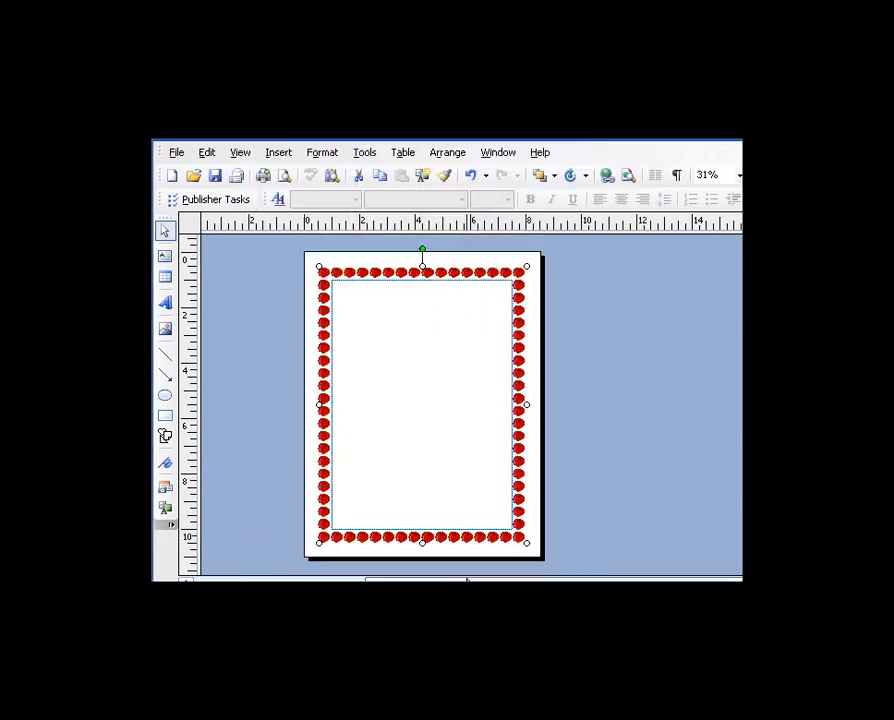
pyautogui.click(533, 441)
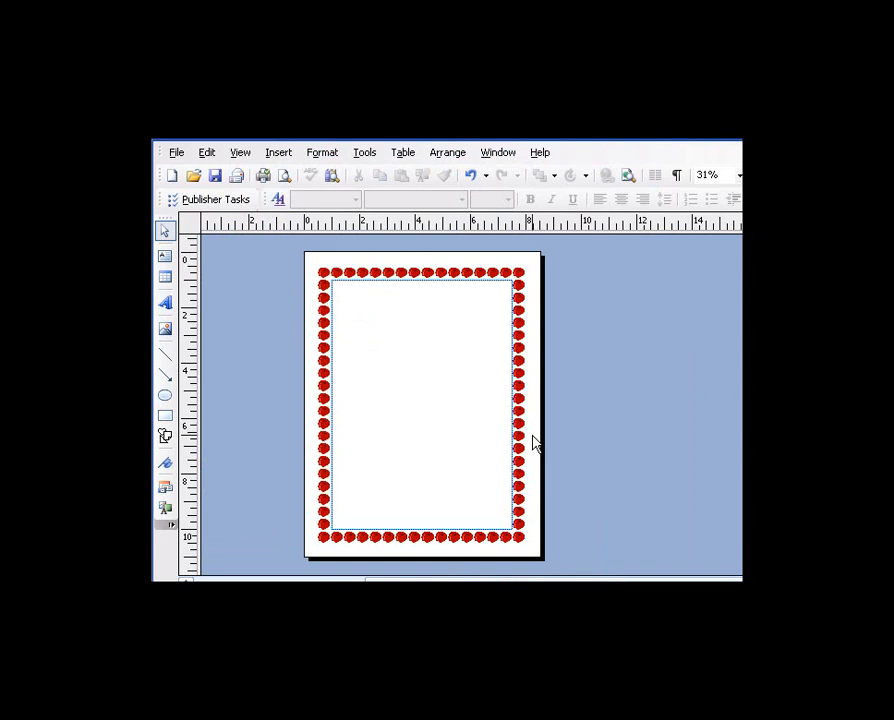
# Set the apple border's line weight to 100 pt.
pyautogui.click(523, 406)
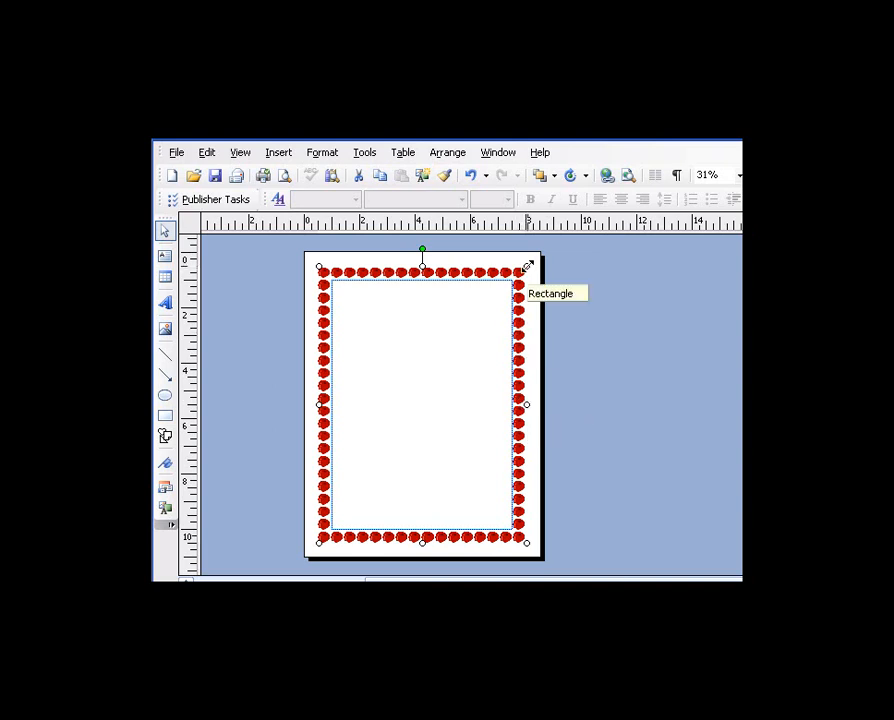
pyautogui.doubleClick(517, 318)
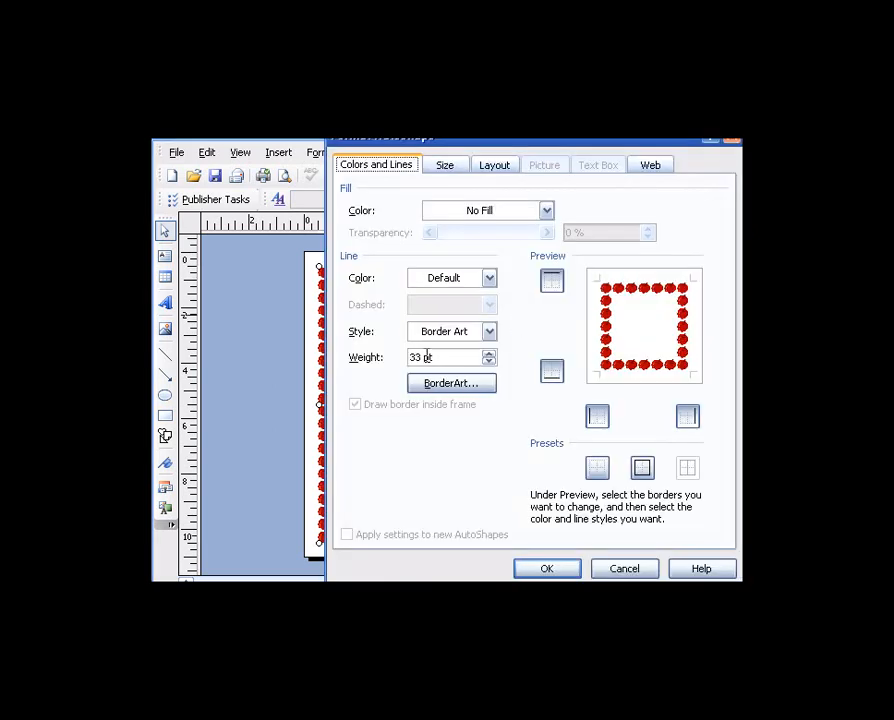
pyautogui.doubleClick(418, 357)
pyautogui.write('100')
pyautogui.click(549, 570)
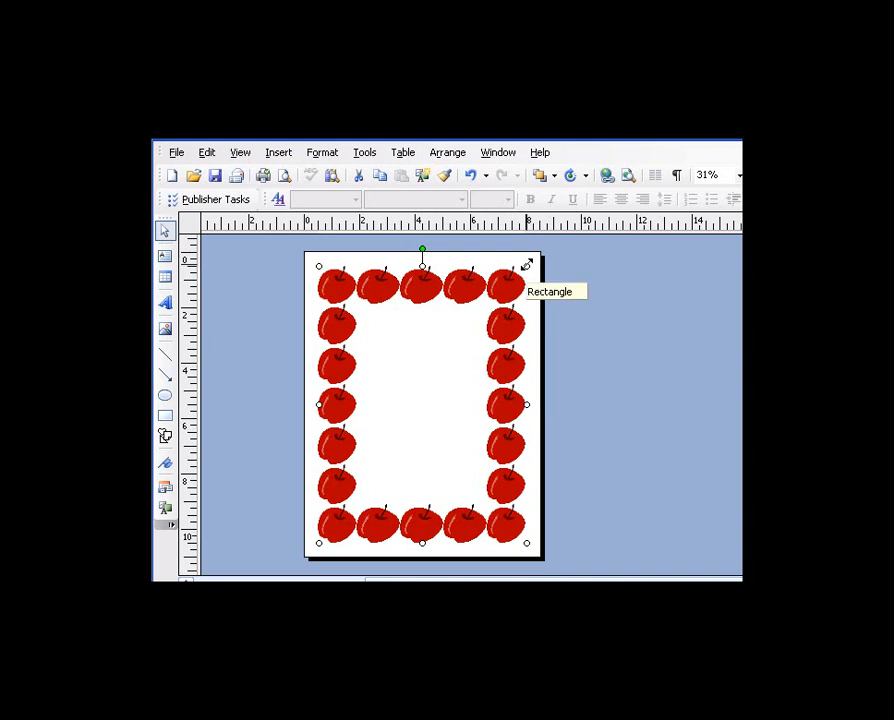
pyautogui.press('Delete')
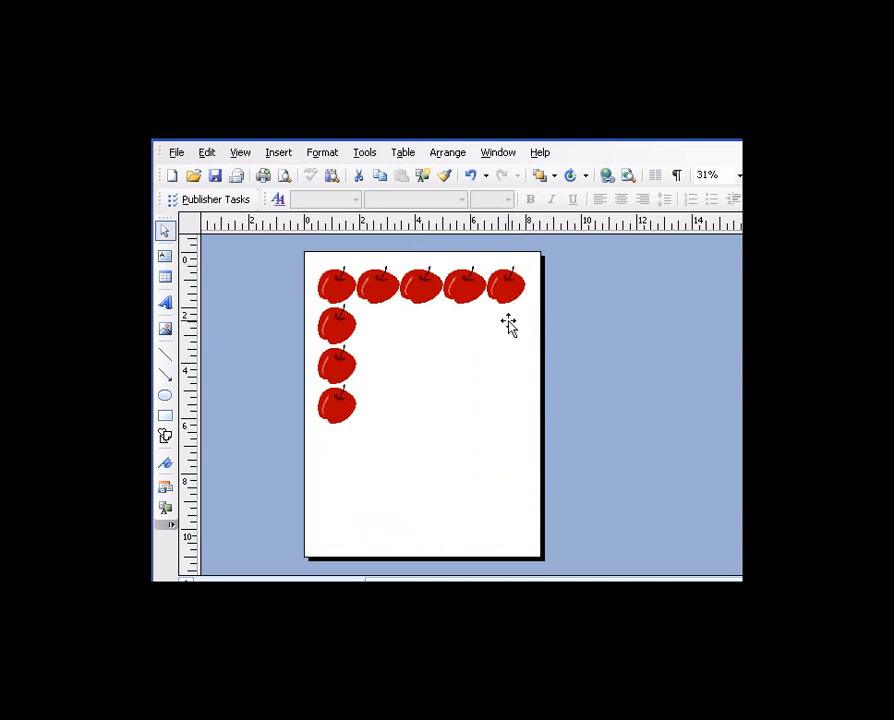
# Set the apple border's line weight to 10 pt.
pyautogui.doubleClick(509, 325)
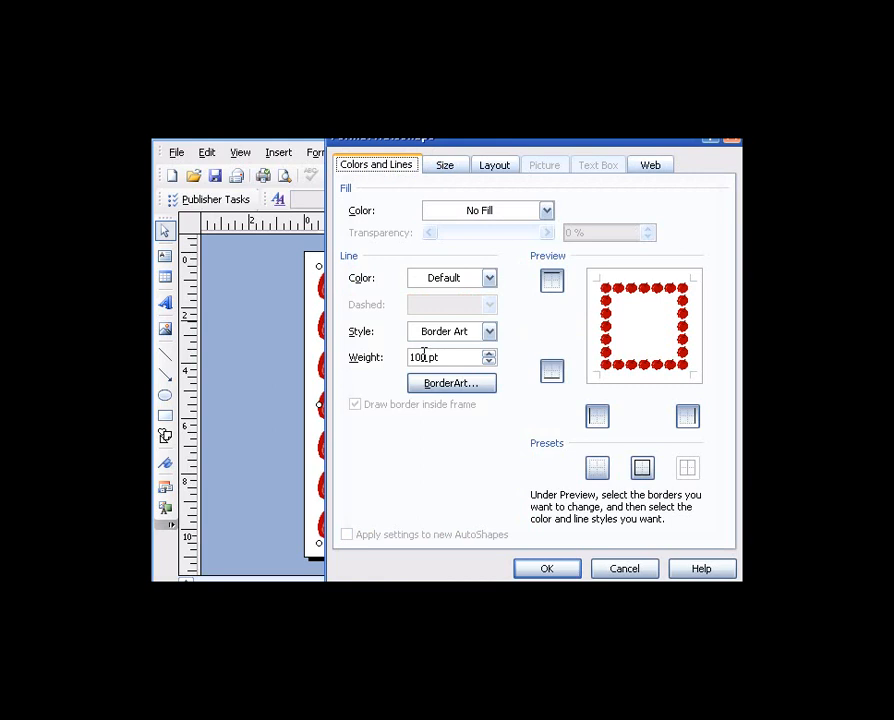
pyautogui.moveTo(424, 356); pyautogui.dragTo(380, 357)
pyautogui.press('BackSpace')
pyautogui.write('10')
pyautogui.click(544, 569)
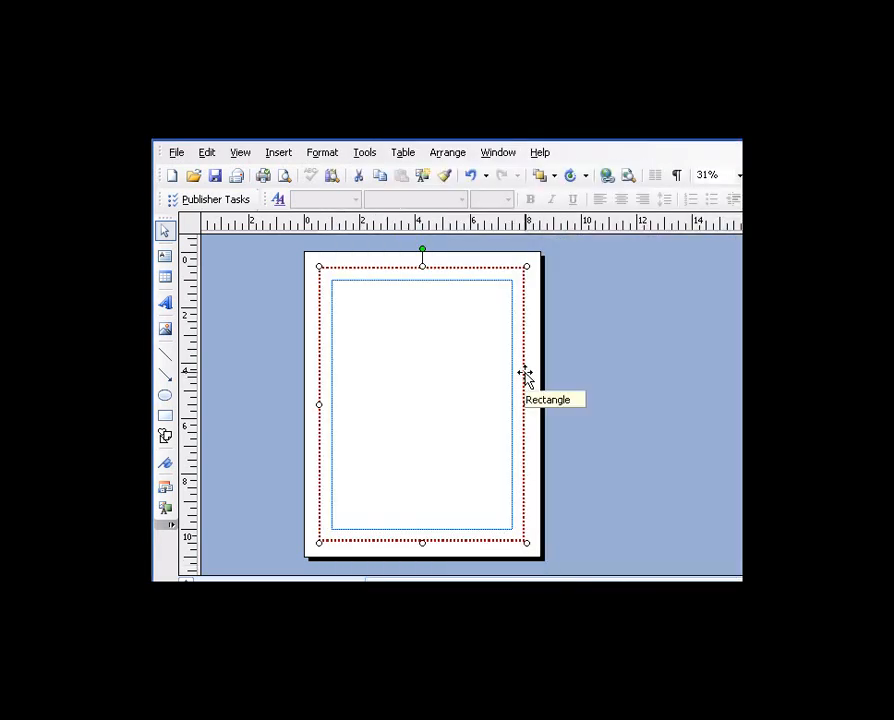
# Set the apple border's line weight to 33 pt.
pyautogui.doubleClick(525, 375)
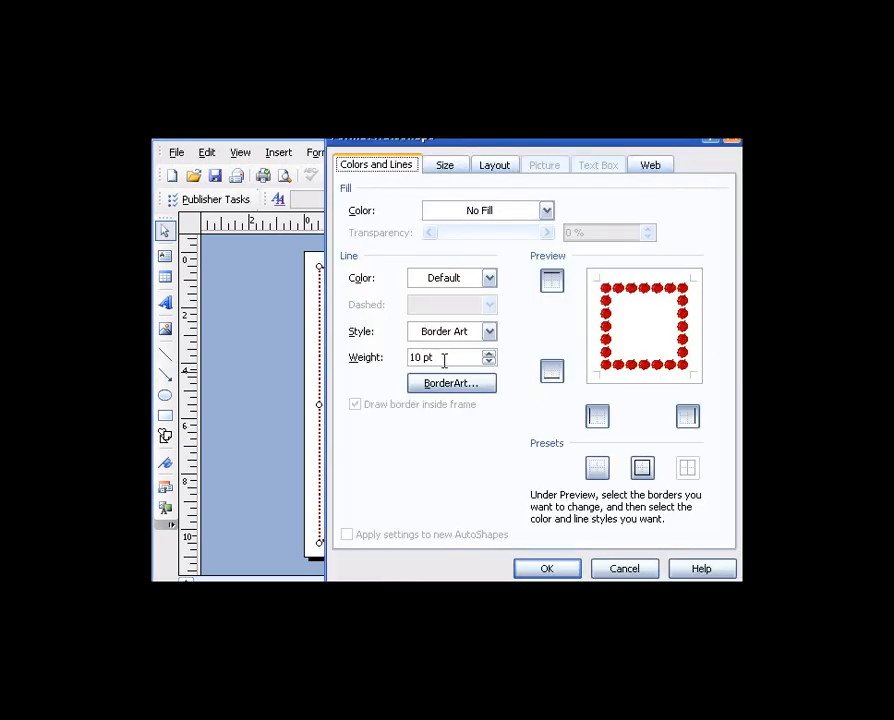
pyautogui.moveTo(419, 355); pyautogui.dragTo(360, 366)
pyautogui.write('33')
pyautogui.click(547, 568)
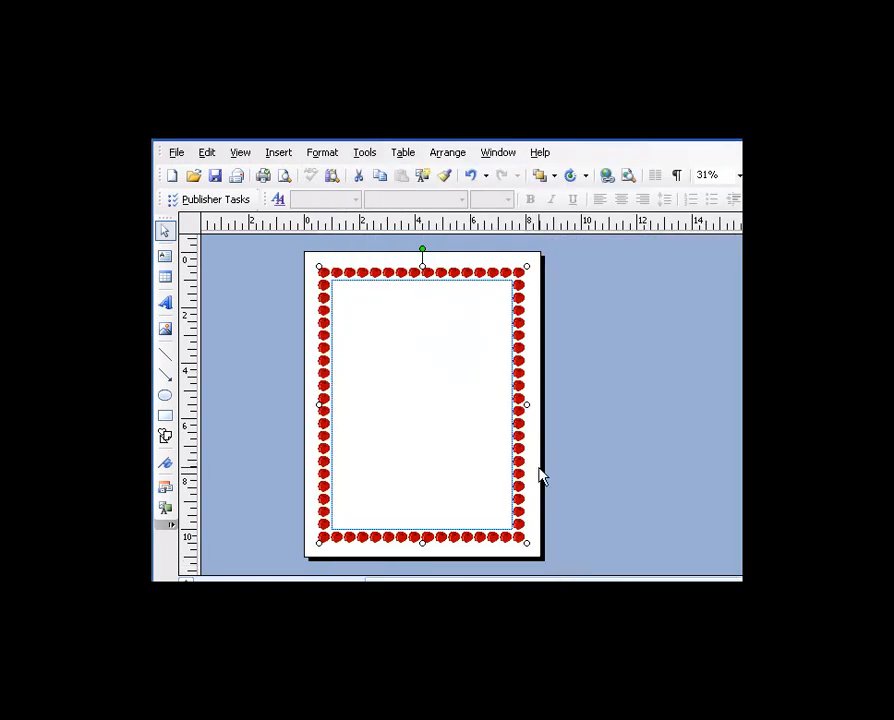
# Change the rectangle's BorderArt to Palms...Color and deselect the border.
pyautogui.doubleClick(517, 342)
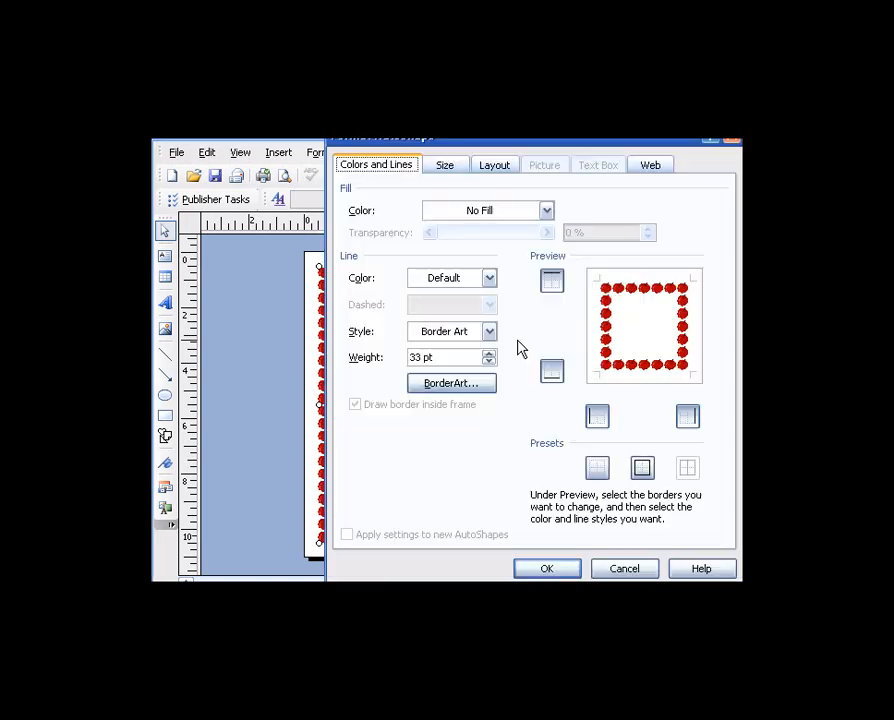
pyautogui.click(462, 393)
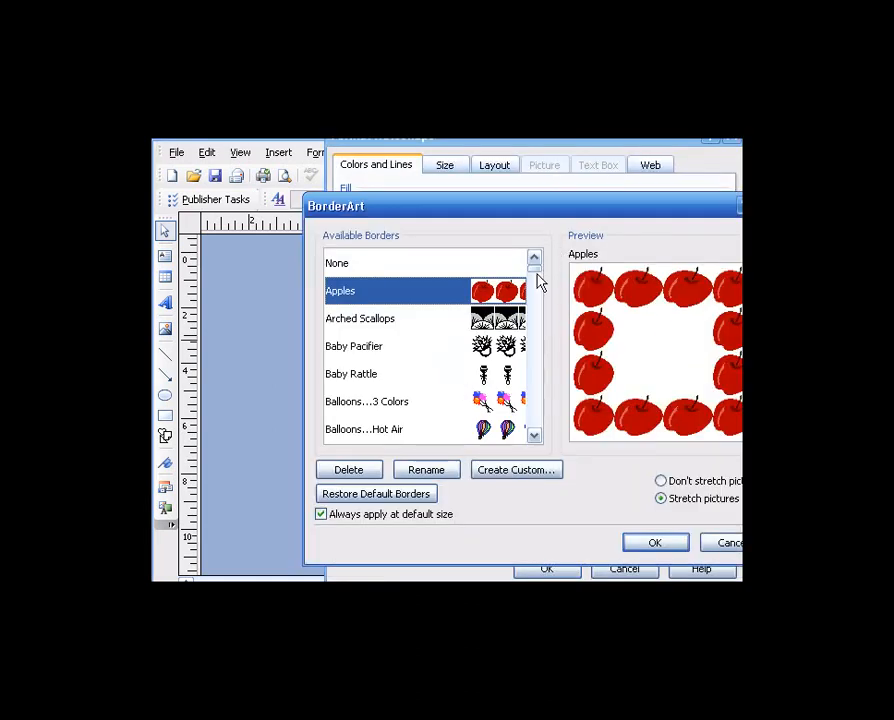
pyautogui.moveTo(537, 273)
pyautogui.mouseDown()
pyautogui.moveTo(541, 403)
pyautogui.moveTo(540, 369)
pyautogui.mouseUp()
pyautogui.click(500, 374)
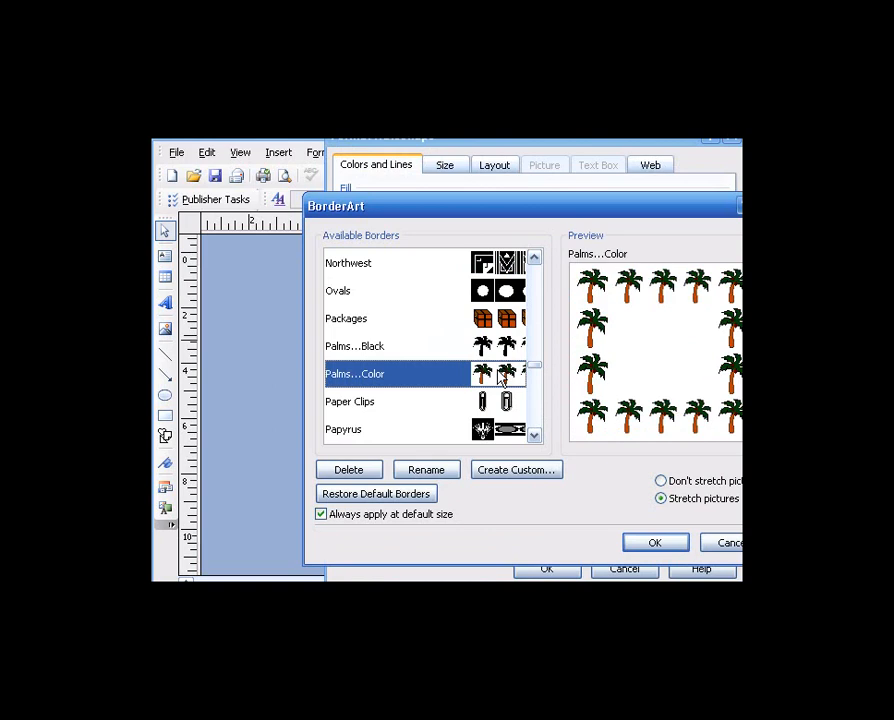
pyautogui.click(670, 550)
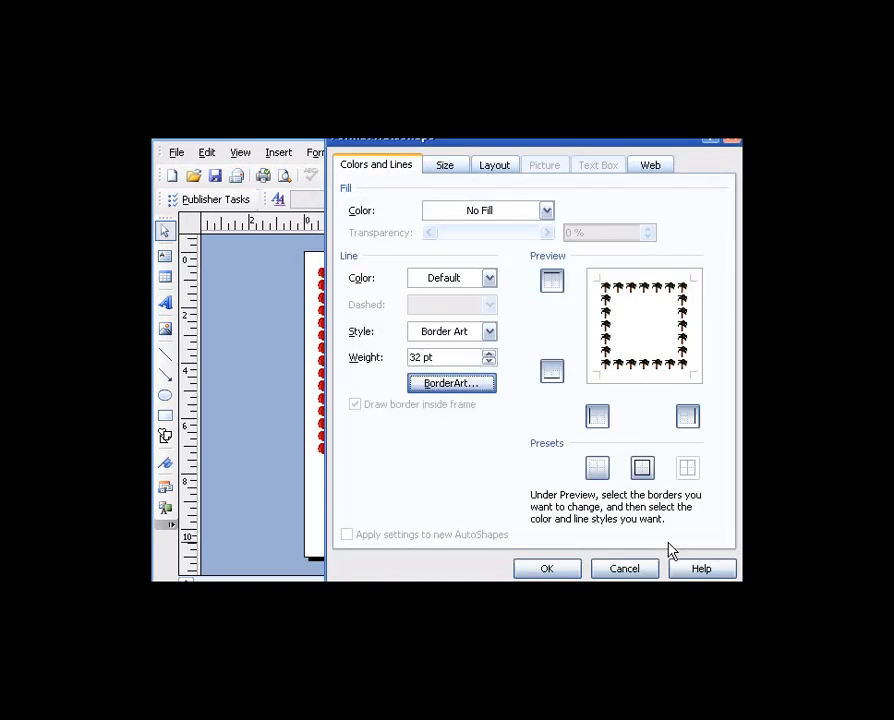
pyautogui.click(571, 572)
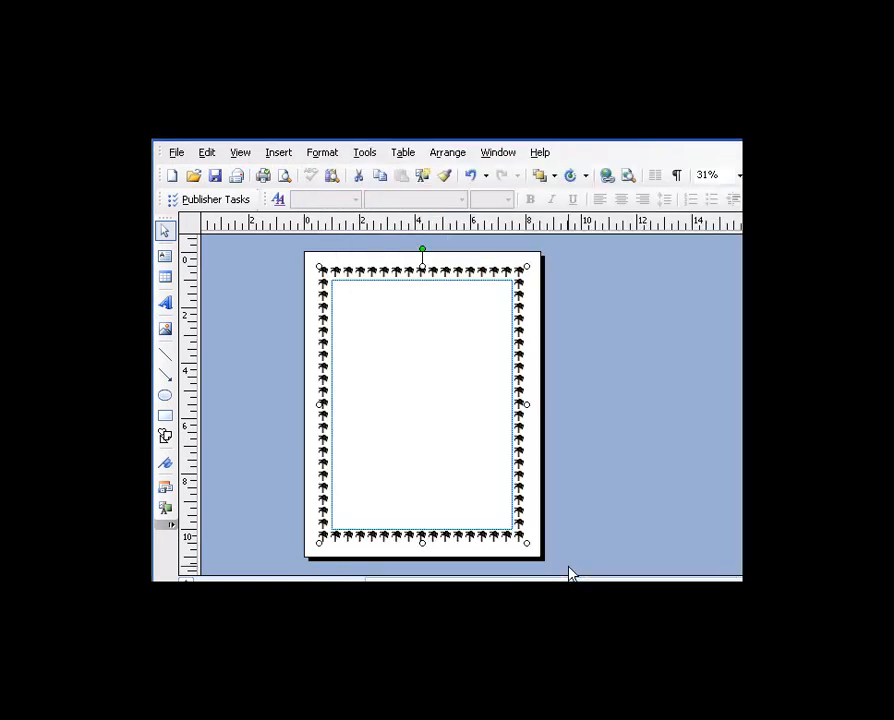
pyautogui.click(537, 467)
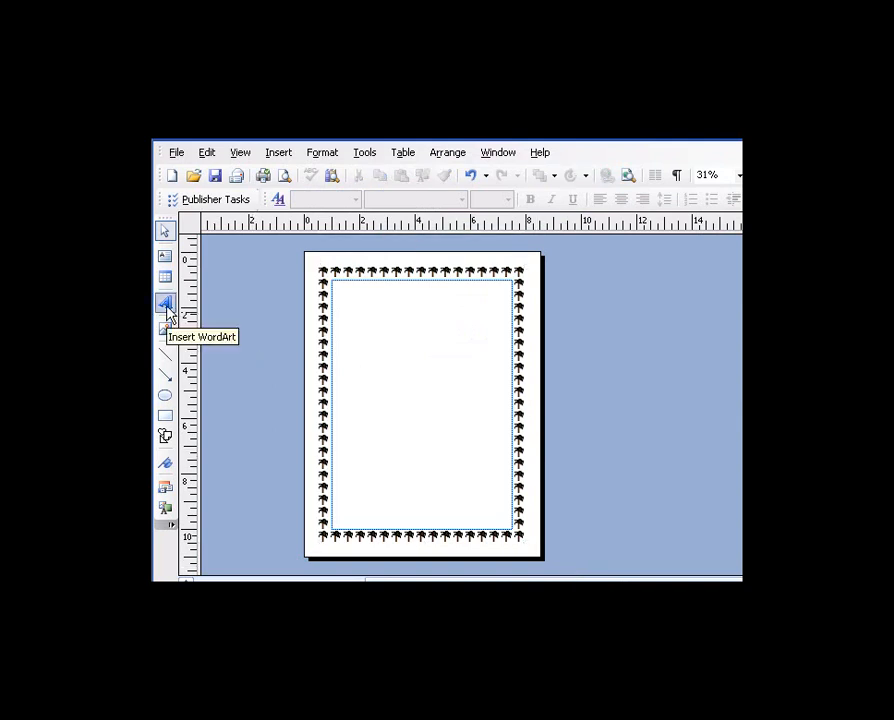
# Insert WordArt reading "Hawaiian Luau" in the orange 3-D slanted style from the gallery's last row.
pyautogui.click(166, 306)
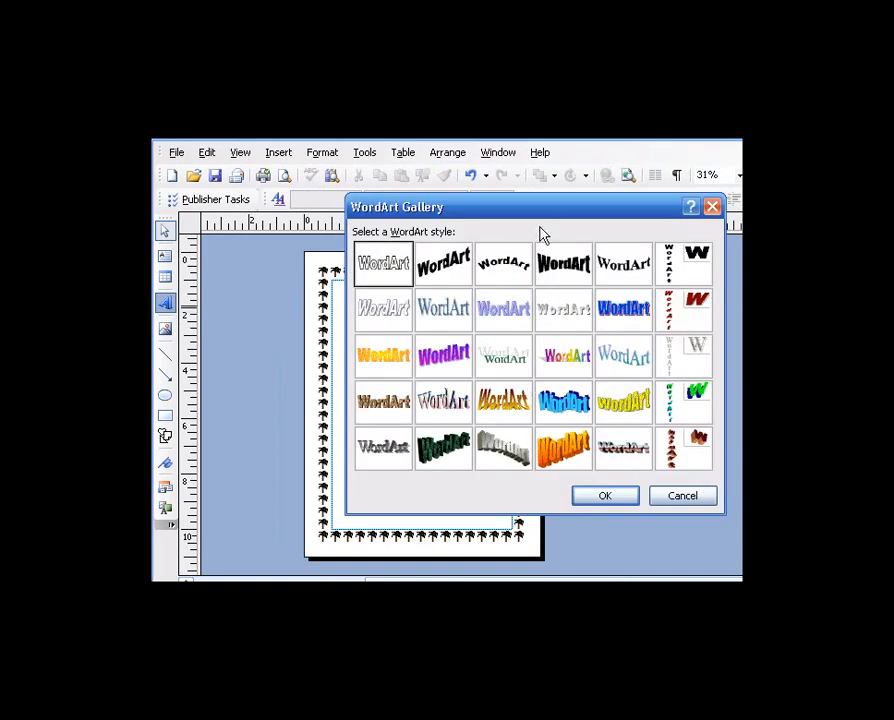
pyautogui.click(572, 453)
pyautogui.click(610, 498)
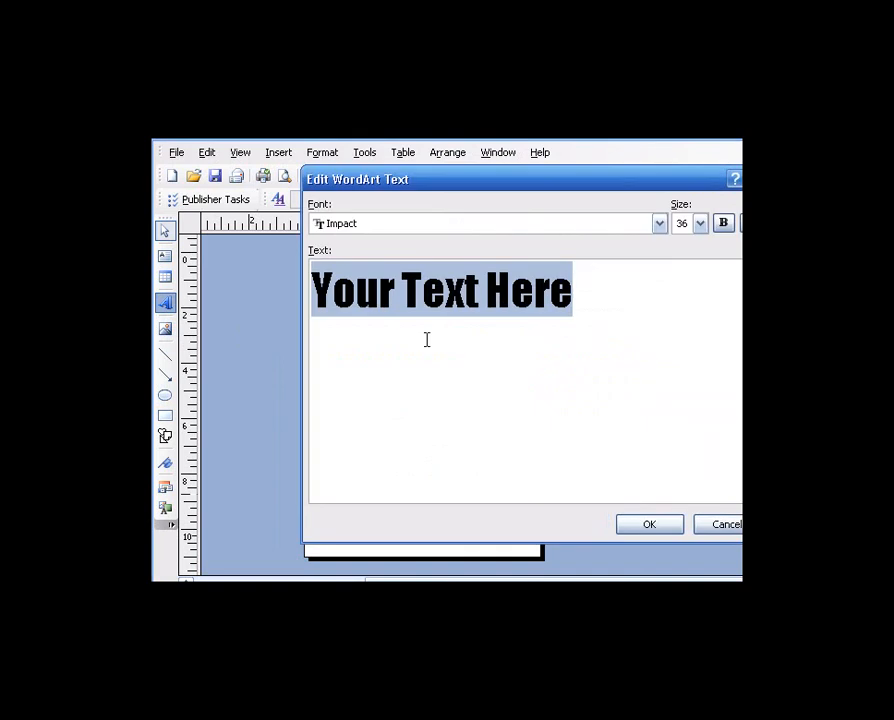
pyautogui.write('Hawaii')
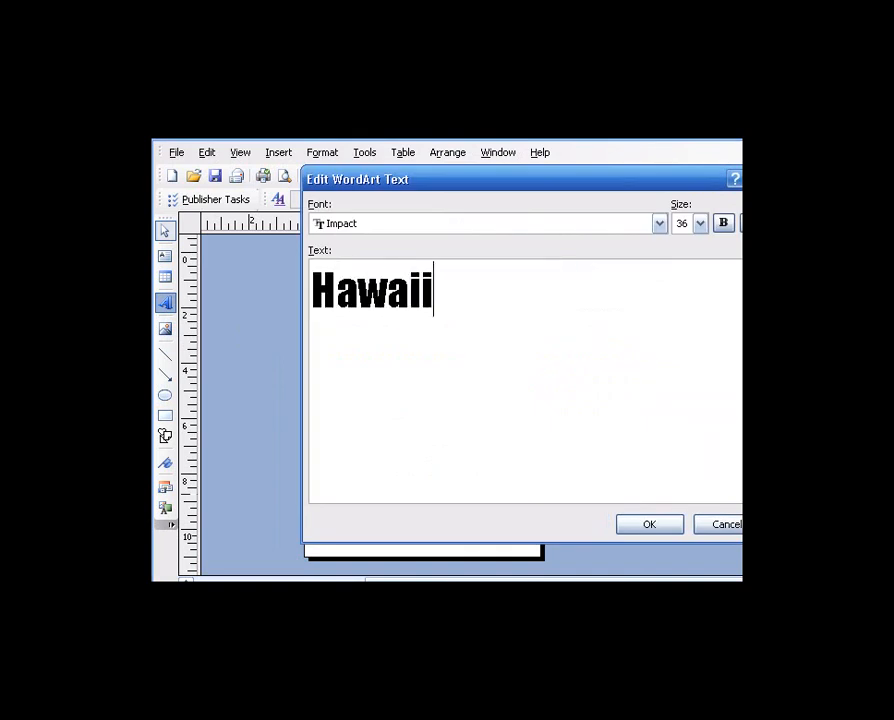
pyautogui.write('an Hu')
pyautogui.press('BackSpace')
pyautogui.press('BackSpace')
pyautogui.write('Lu')
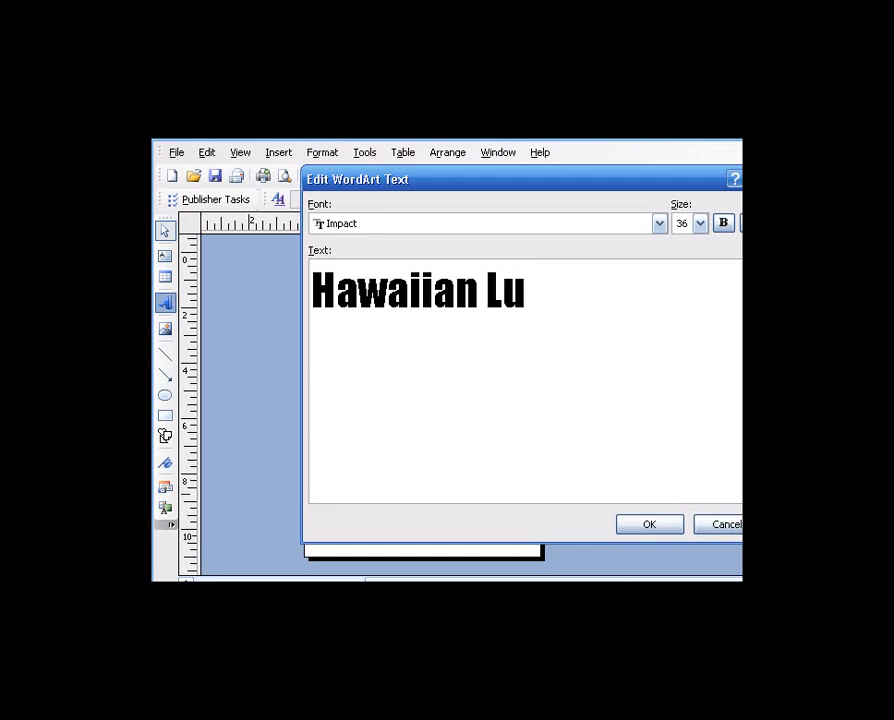
pyautogui.write('au')
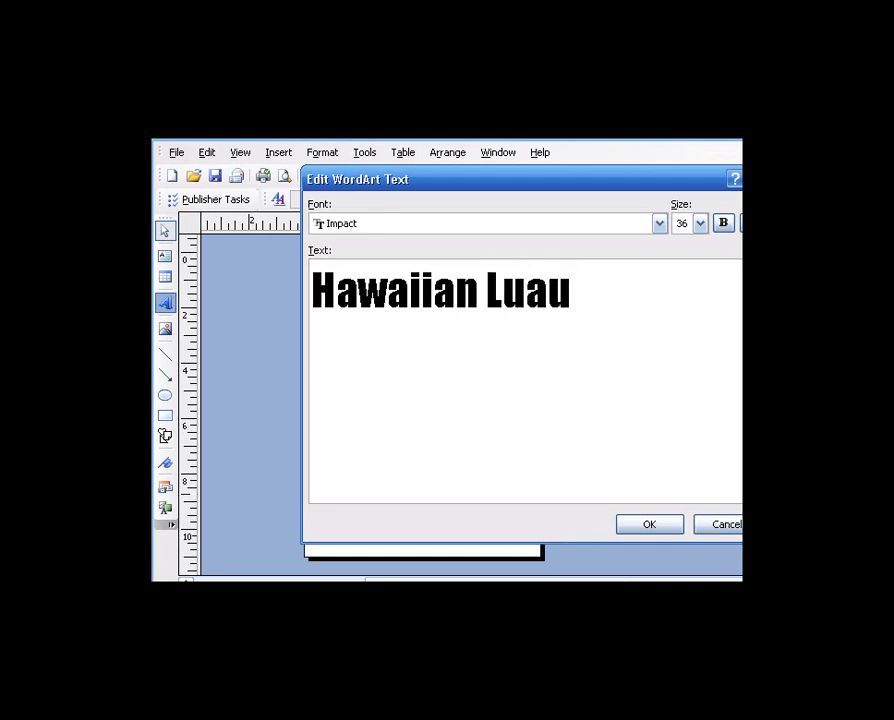
pyautogui.click(648, 526)
# Move the "Hawaiian Luau" WordArt onto the upper half of the page and change its shape to a double wave.
pyautogui.moveTo(502, 384); pyautogui.dragTo(406, 352)
pyautogui.moveTo(236, 301); pyautogui.dragTo(222, 440)
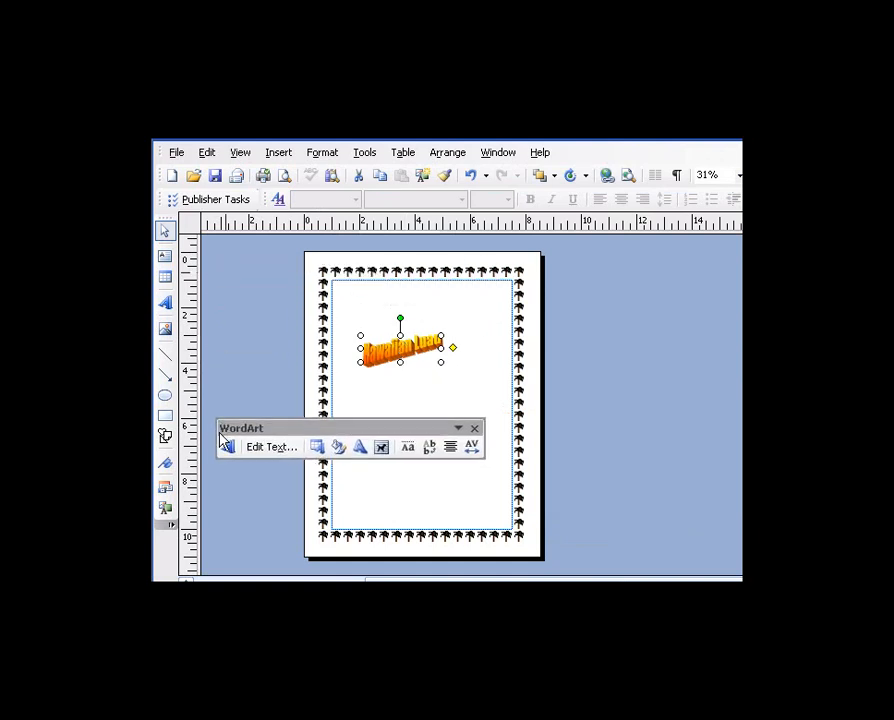
pyautogui.click(361, 448)
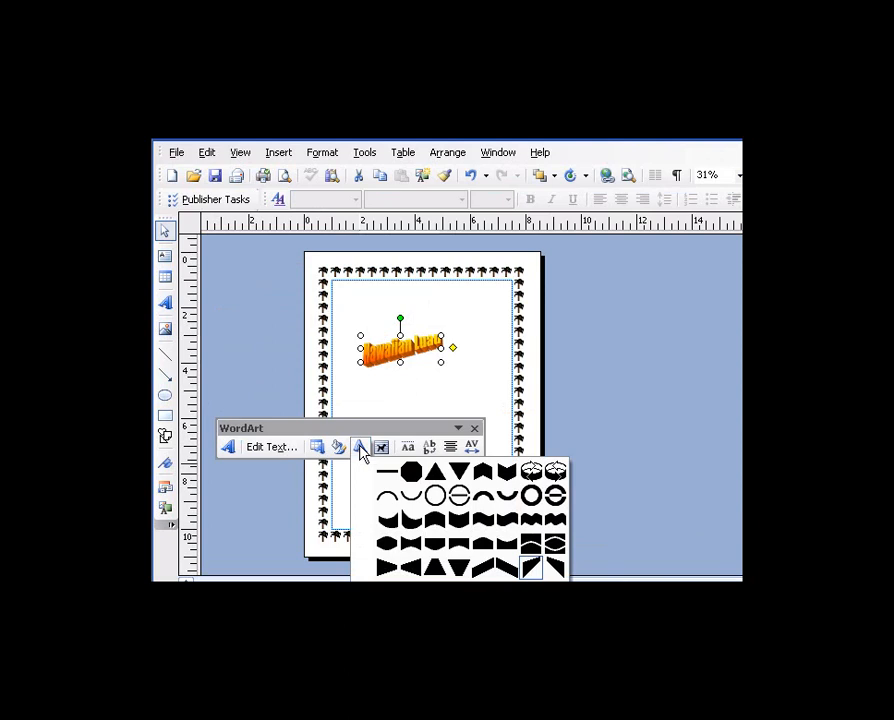
pyautogui.click(532, 524)
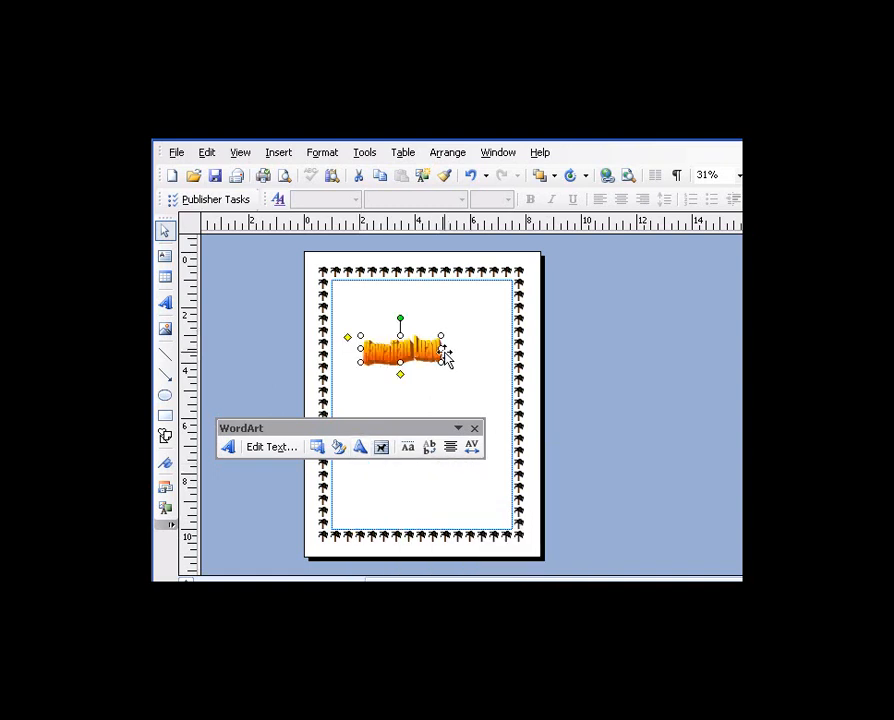
# Widen the "Hawaiian Luau" WordArt and move it to the top of the page, centred inside the palm border.
pyautogui.moveTo(441, 349); pyautogui.dragTo(514, 352)
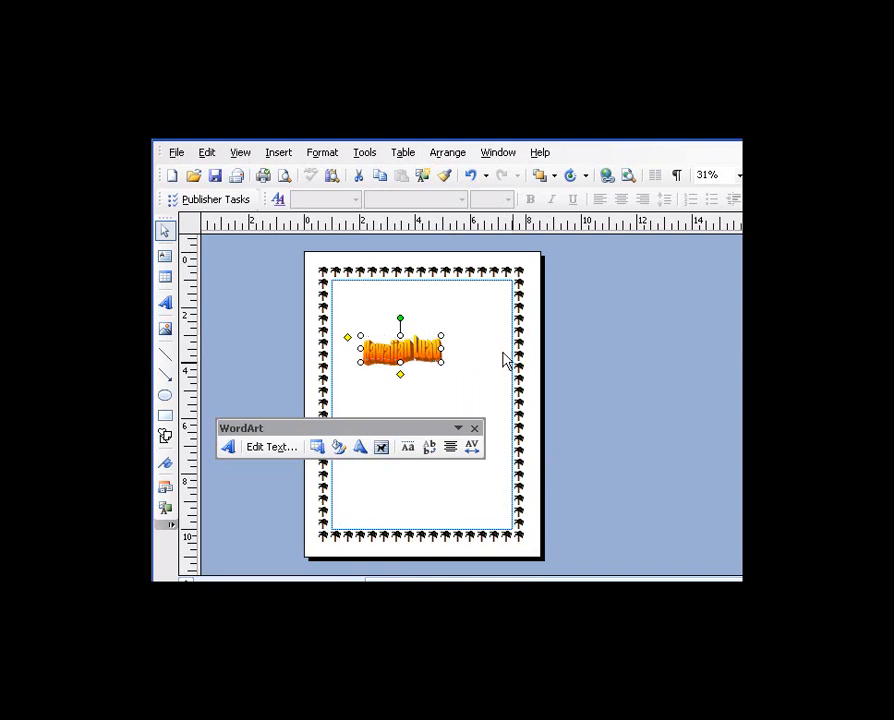
pyautogui.moveTo(447, 350); pyautogui.dragTo(433, 310)
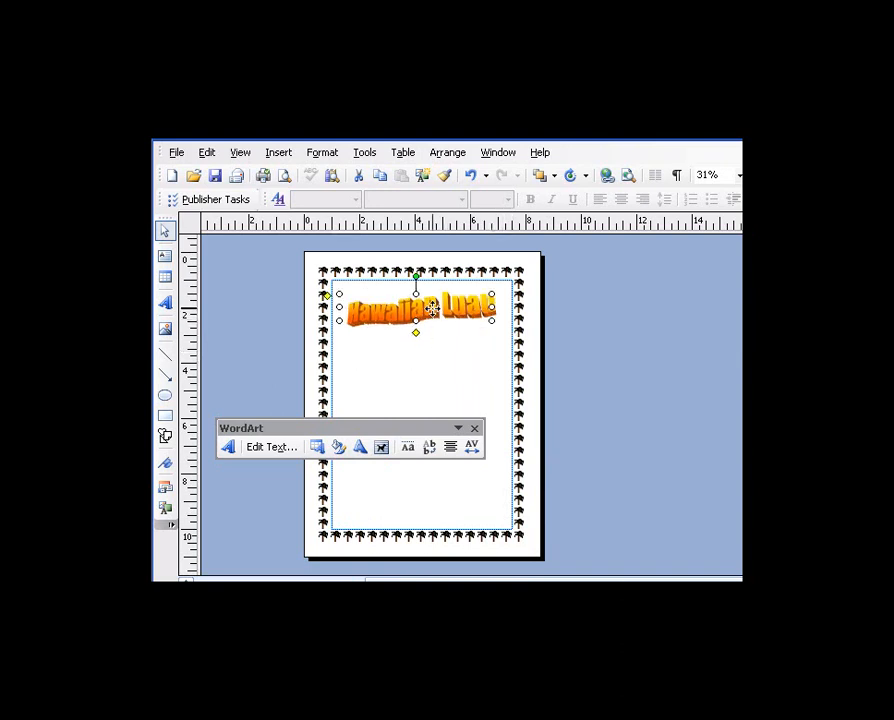
# Fine-tune the horizontal position of the "Hawaiian Luau" WordArt at the top of the page inside the palm border and deselect it.
pyautogui.moveTo(437, 310); pyautogui.dragTo(440, 311)
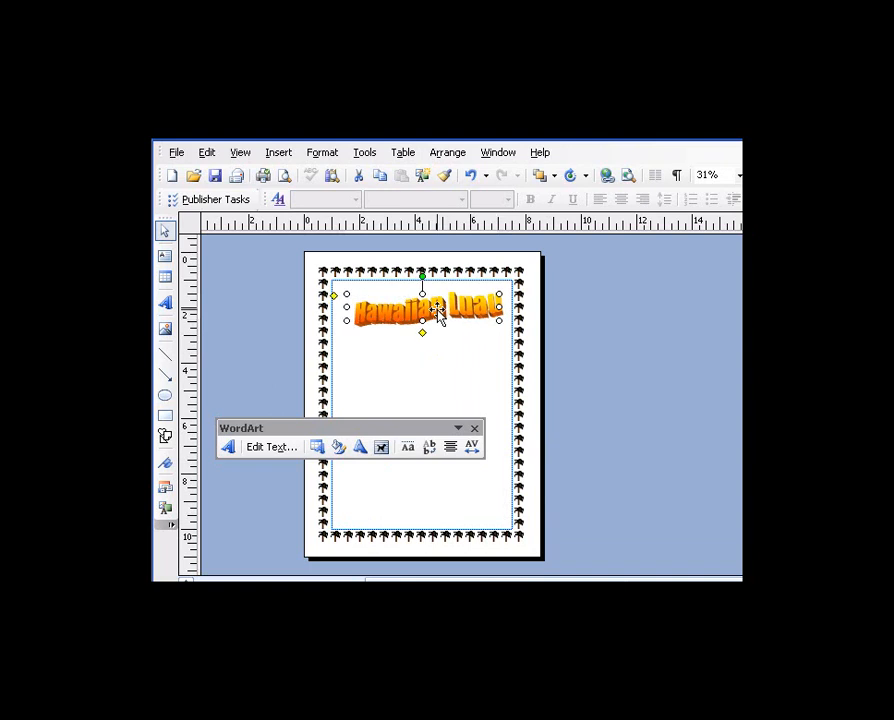
pyautogui.click(444, 399)
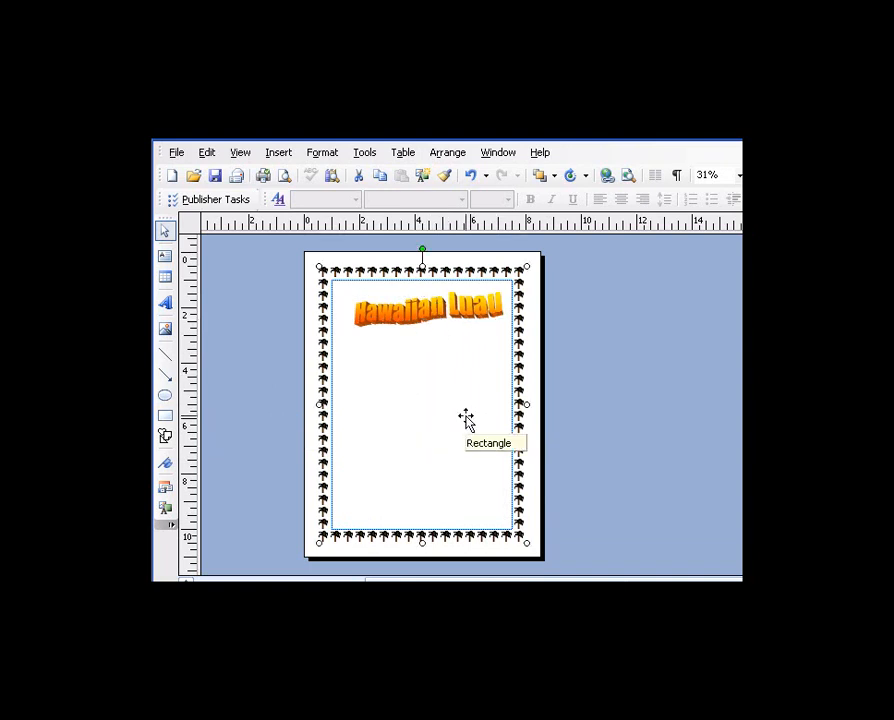
pyautogui.click(422, 308)
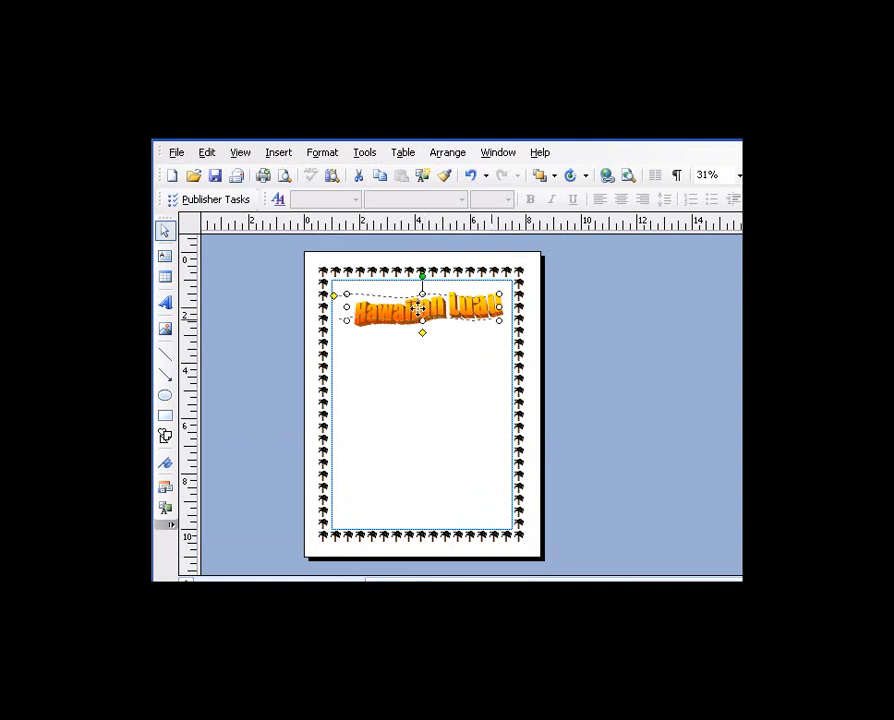
pyautogui.moveTo(408, 333)
pyautogui.mouseDown()
pyautogui.moveTo(419, 330)
pyautogui.moveTo(411, 318)
pyautogui.mouseUp()
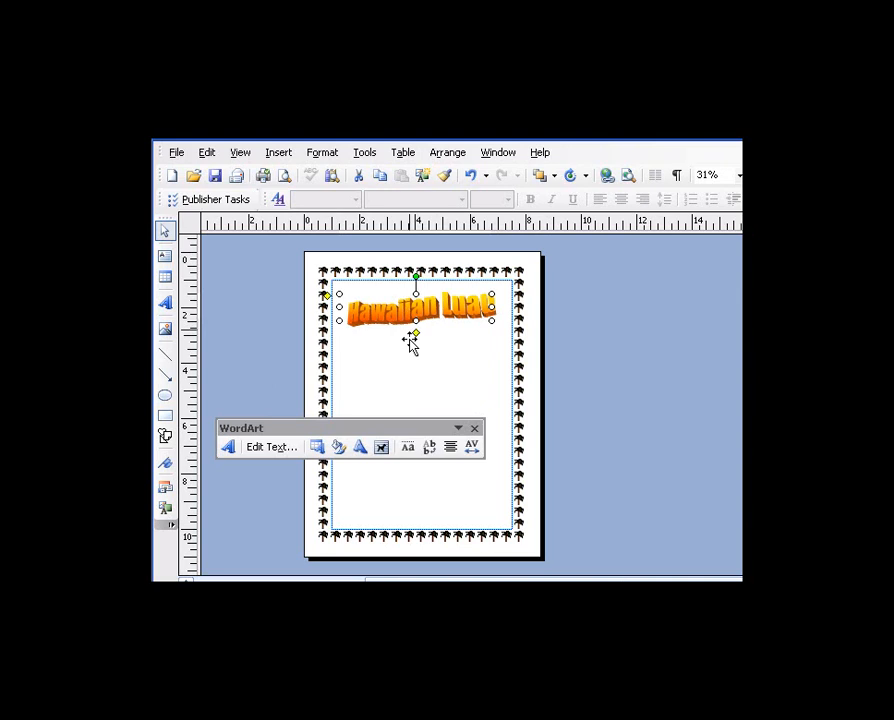
pyautogui.click(406, 390)
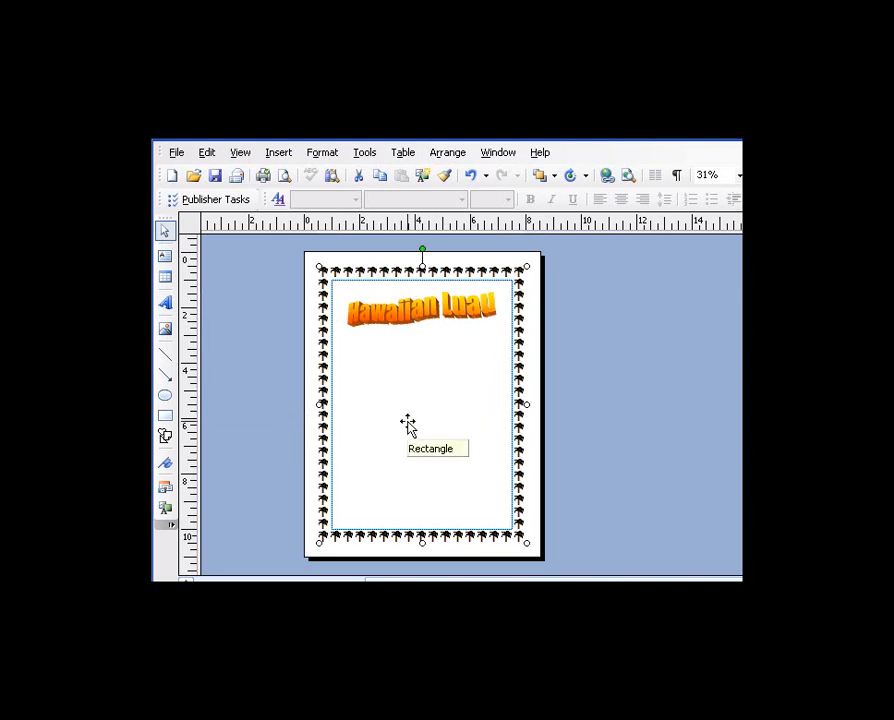
# Insert the female hula dancer from a clip art search for "hula" and place it, enlarged, below the left half of the title.
pyautogui.click(282, 156)
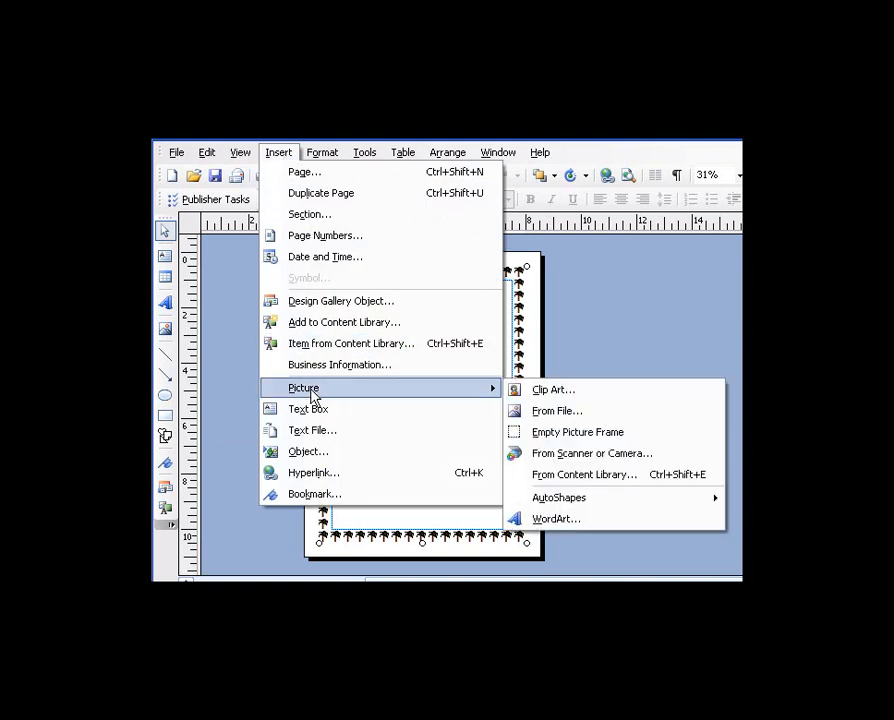
pyautogui.click(561, 394)
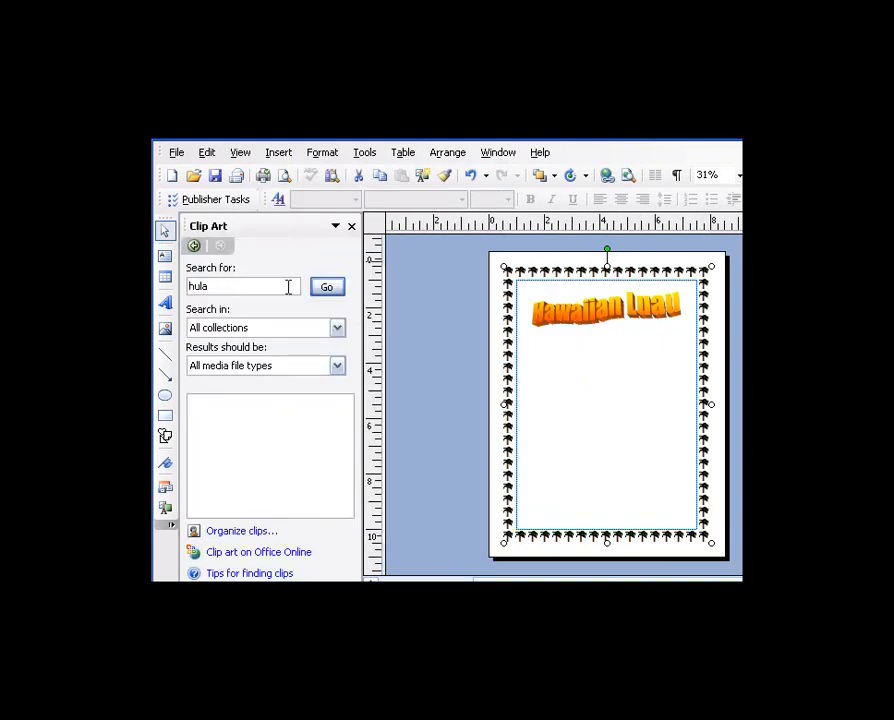
pyautogui.click(328, 288)
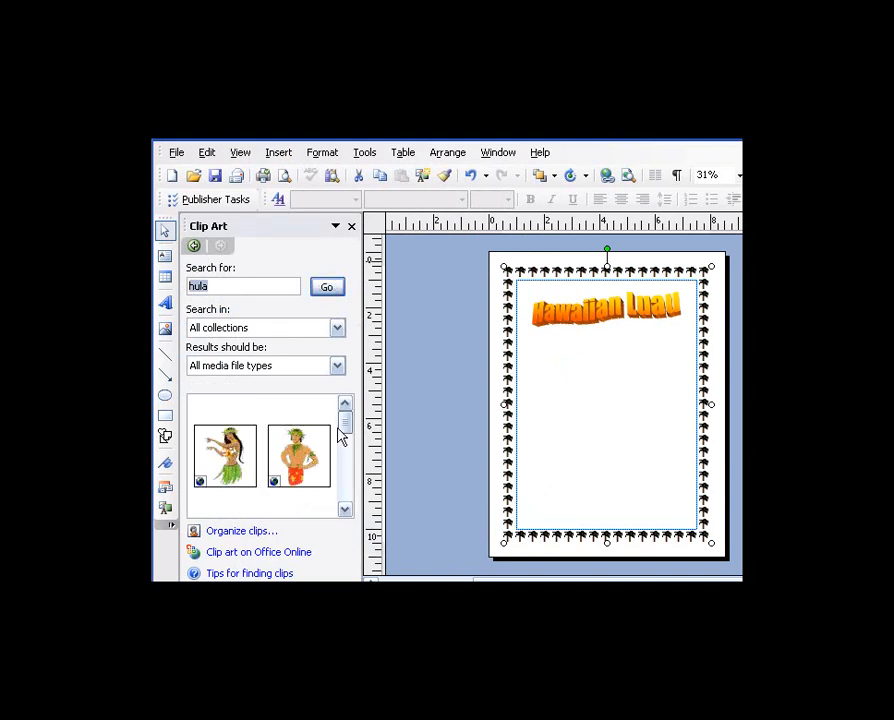
pyautogui.moveTo(344, 434)
pyautogui.mouseDown()
pyautogui.moveTo(344, 452)
pyautogui.moveTo(346, 422)
pyautogui.mouseUp()
pyautogui.click(225, 455)
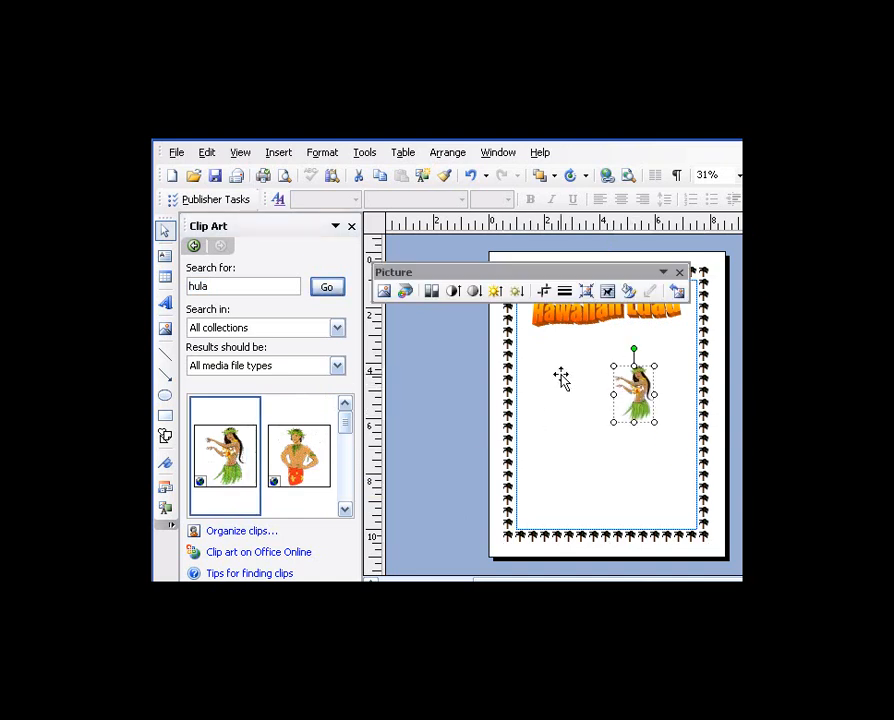
pyautogui.moveTo(633, 381); pyautogui.dragTo(552, 360)
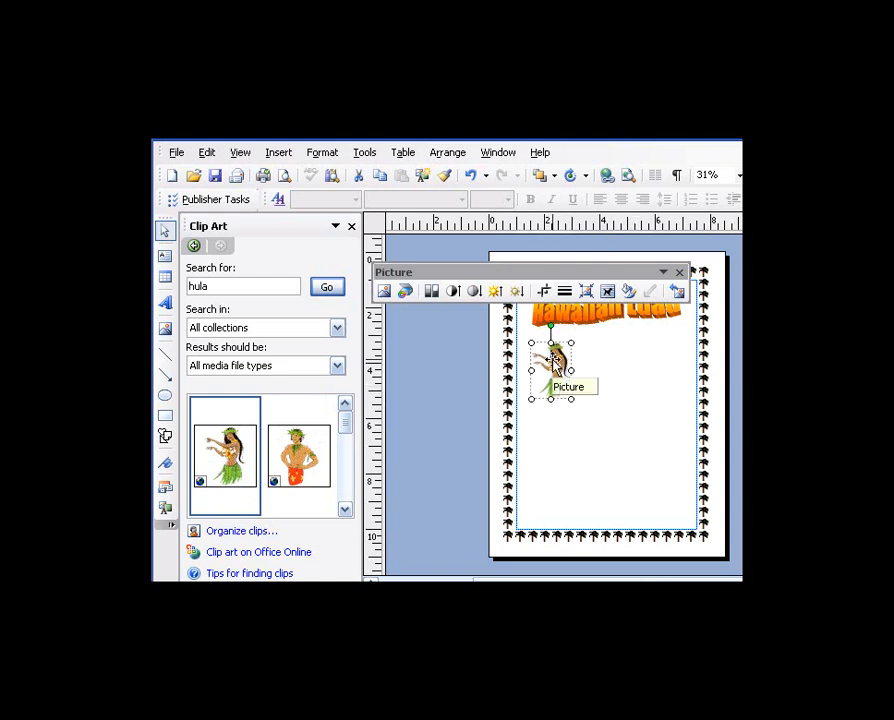
pyautogui.moveTo(571, 400); pyautogui.dragTo(585, 432)
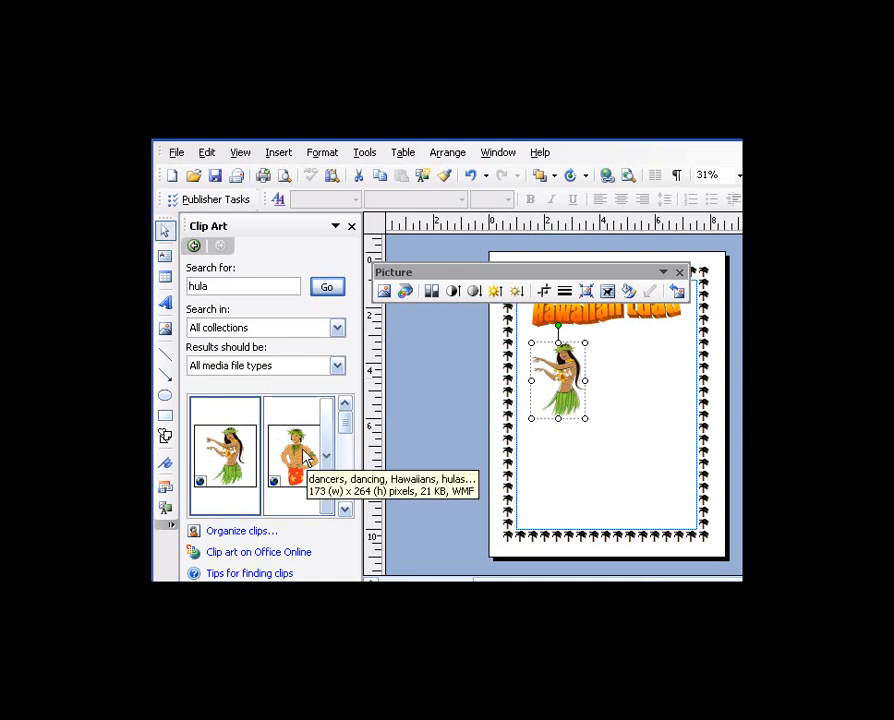
# Try swapping the selected female dancer for the male hula dancer clip, and switch back to the female dancer.
pyautogui.click(306, 453)
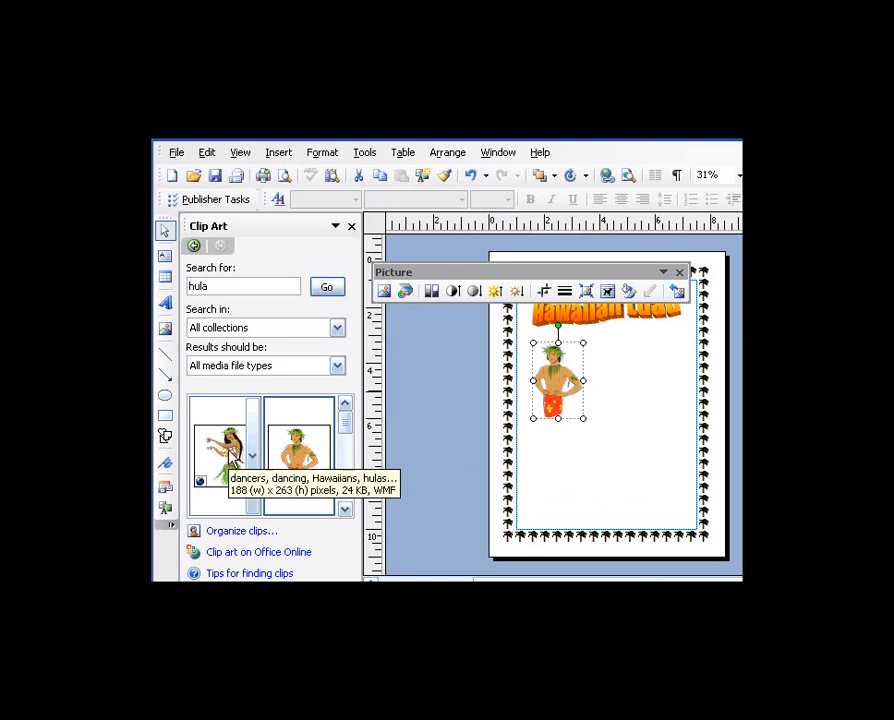
pyautogui.click(229, 450)
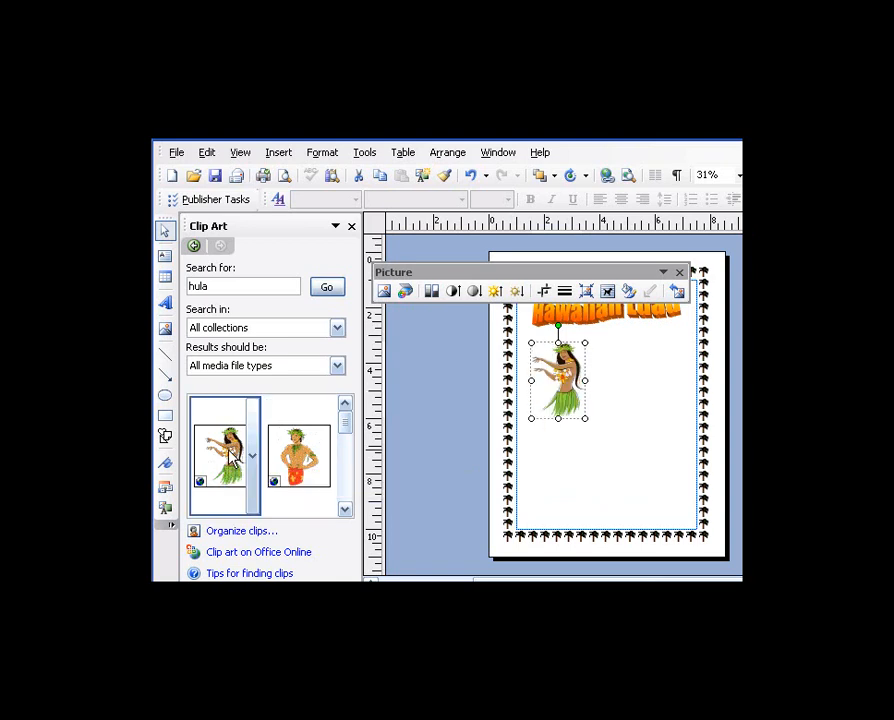
# Insert the male hula dancer clip as a separate picture and place it beside the female dancer, enlarged to the same height.
pyautogui.click(624, 390)
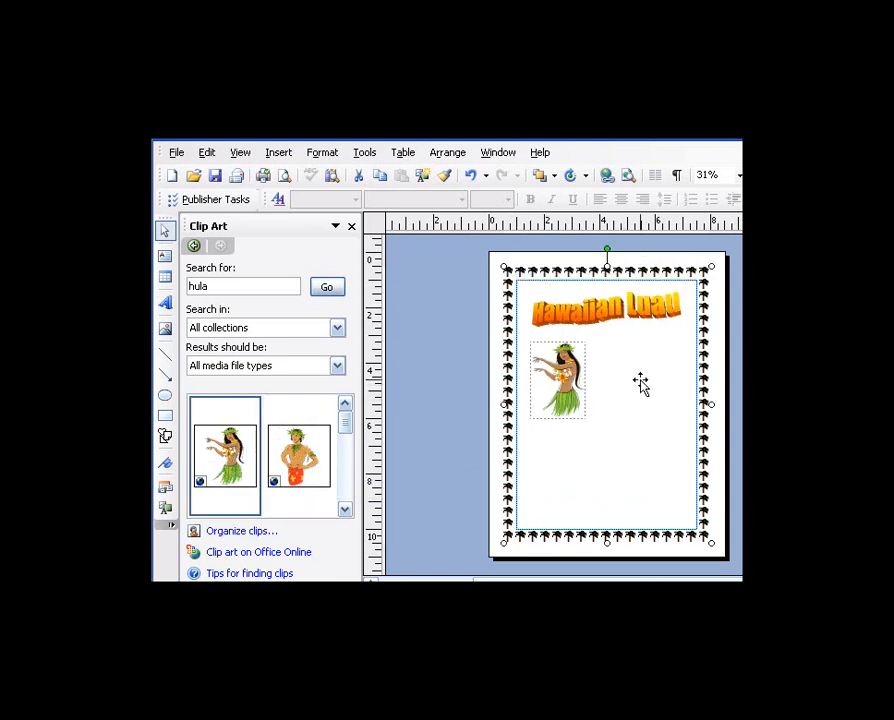
pyautogui.click(718, 387)
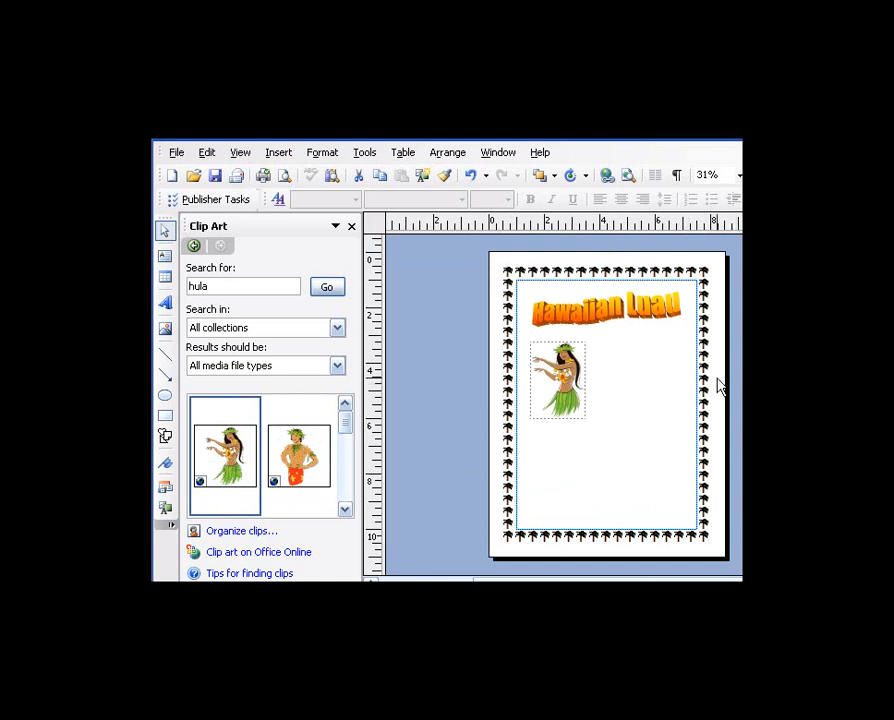
pyautogui.click(297, 452)
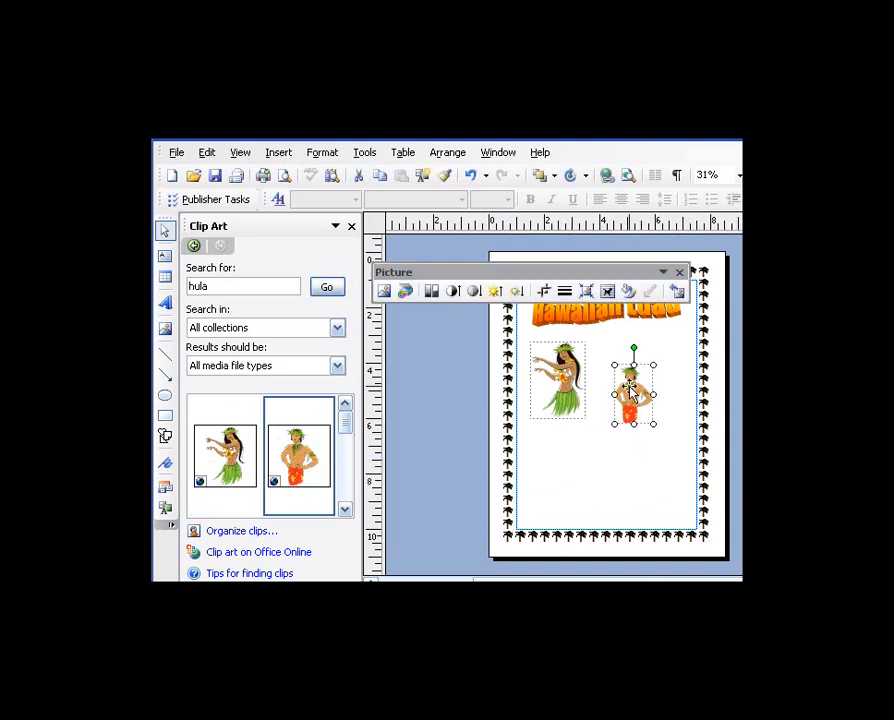
pyautogui.moveTo(629, 380); pyautogui.dragTo(601, 358)
pyautogui.moveTo(625, 400); pyautogui.dragTo(651, 382)
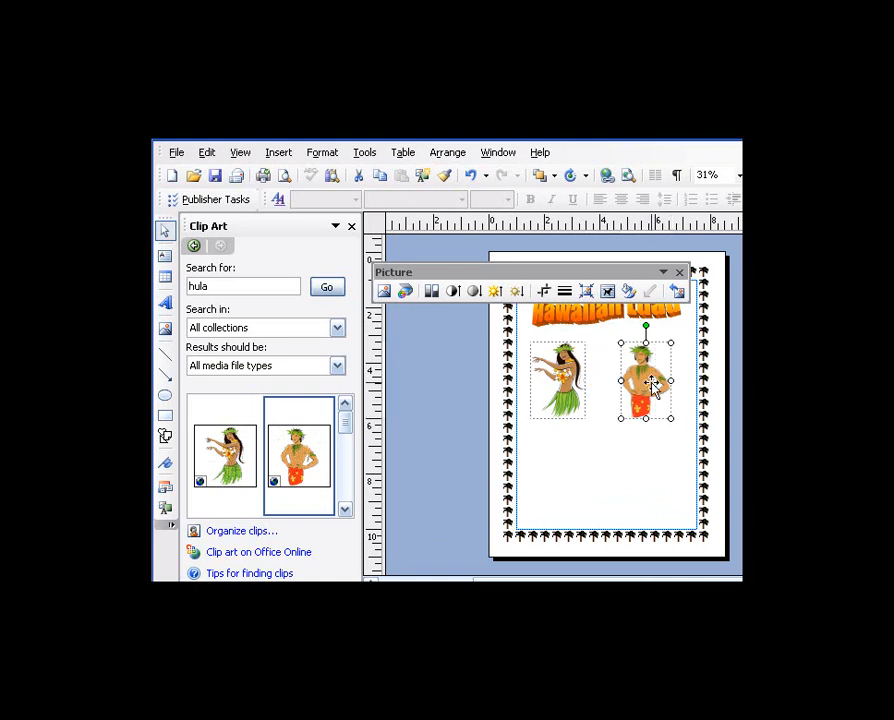
pyautogui.click(643, 447)
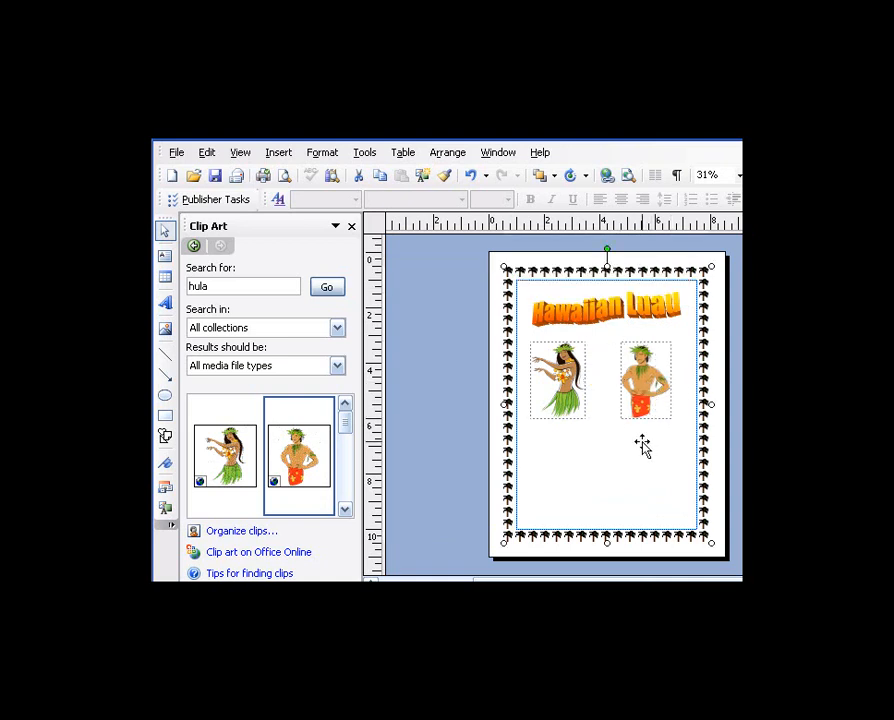
# Enlarge both dancer pictures to a matching height, space them side by side under the title, and close the clip art search.
pyautogui.click(565, 370)
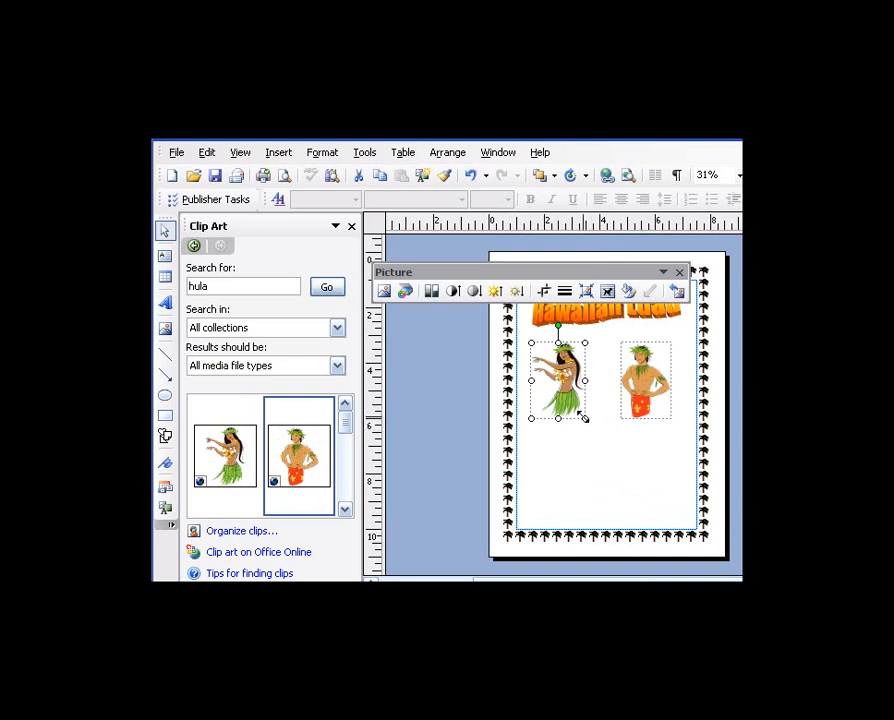
pyautogui.moveTo(589, 428); pyautogui.dragTo(600, 438)
pyautogui.click(650, 398)
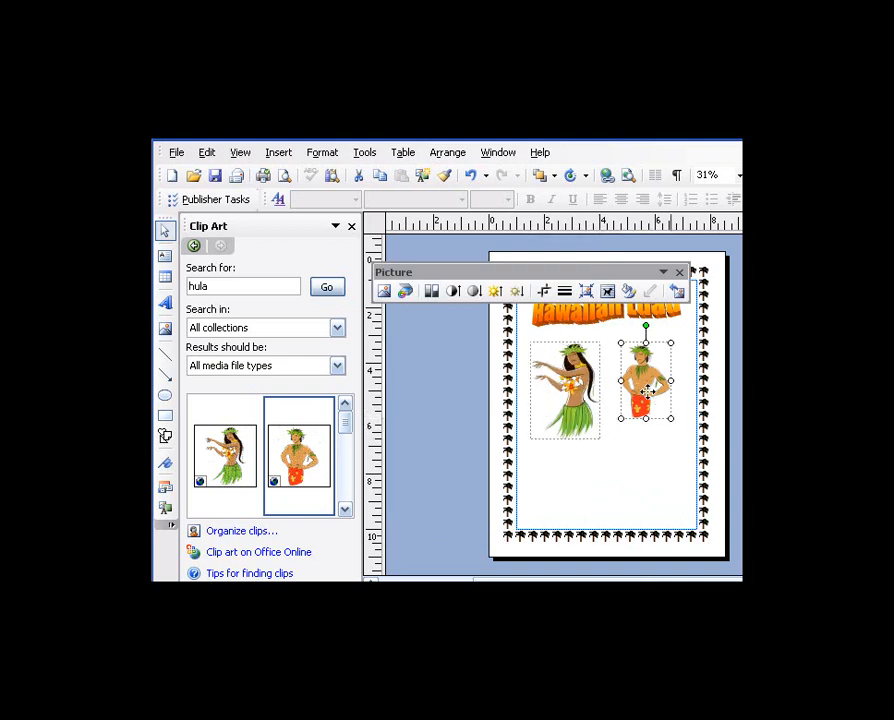
pyautogui.moveTo(632, 392); pyautogui.dragTo(663, 439)
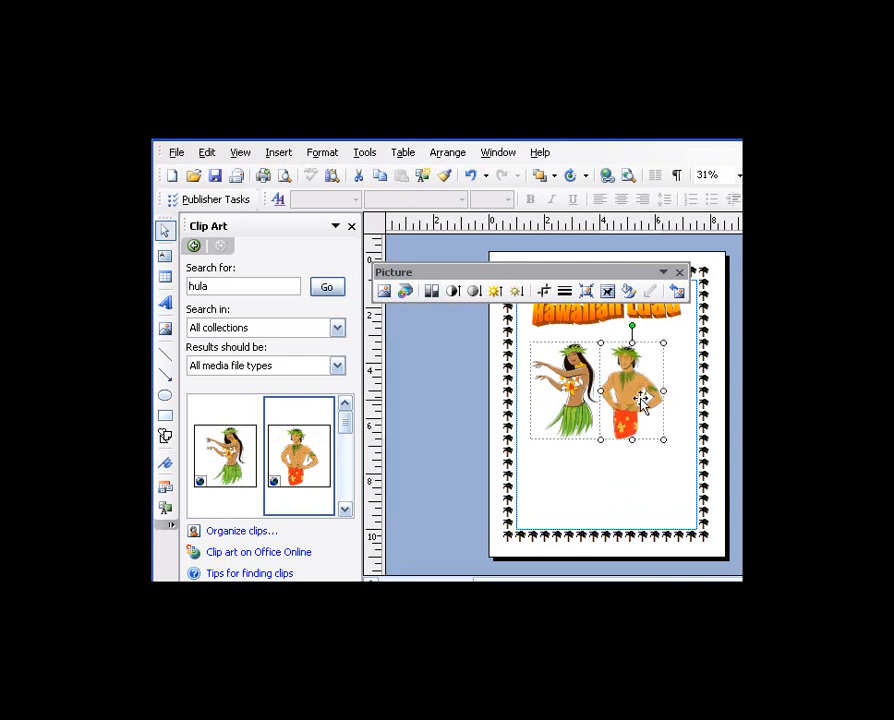
pyautogui.moveTo(637, 396); pyautogui.dragTo(658, 396)
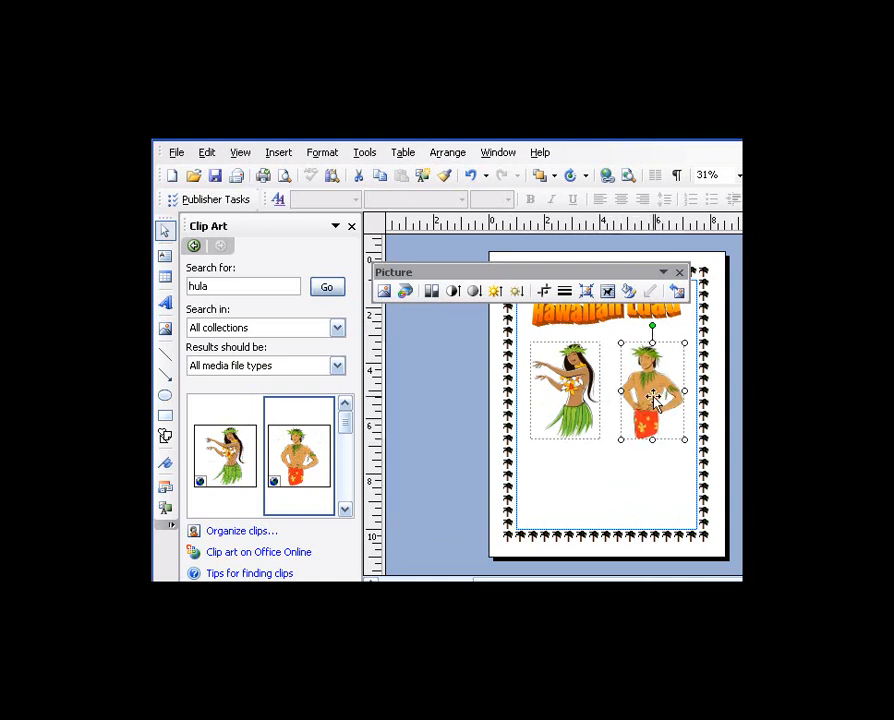
pyautogui.click(621, 465)
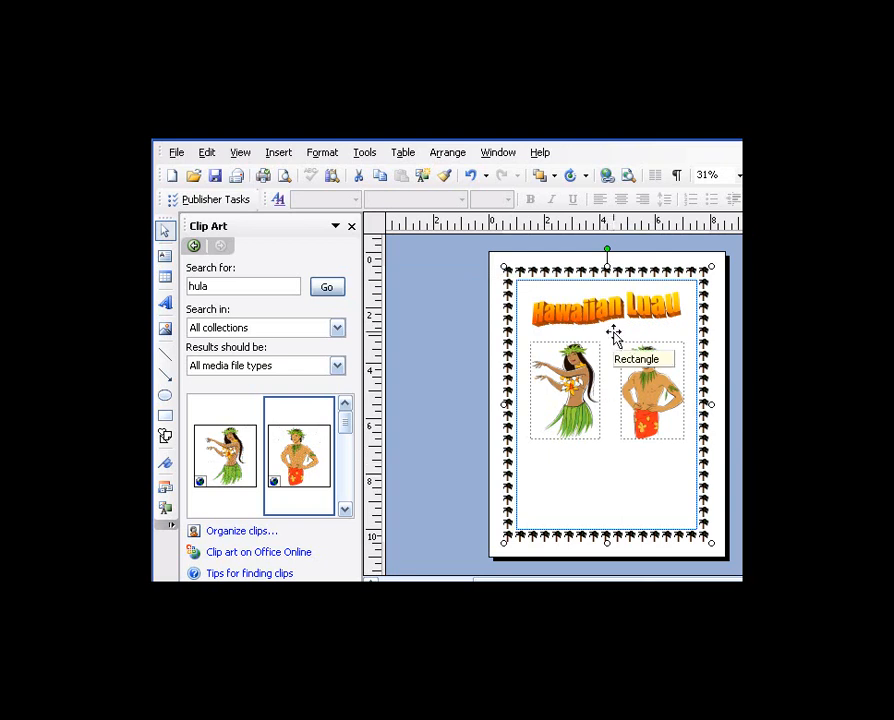
pyautogui.click(351, 227)
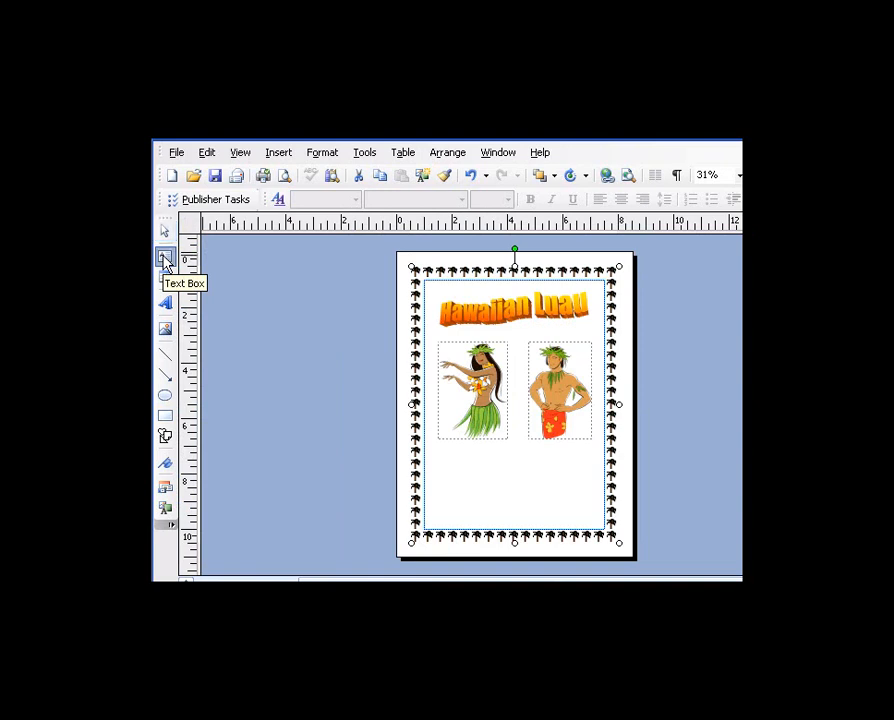
# Draw a text box below the dancers and enter "Saturday, January 1", "Community Center" and "6:30pm" on separate lines at font size 26.
pyautogui.click(165, 258)
pyautogui.moveTo(438, 453); pyautogui.dragTo(596, 524)
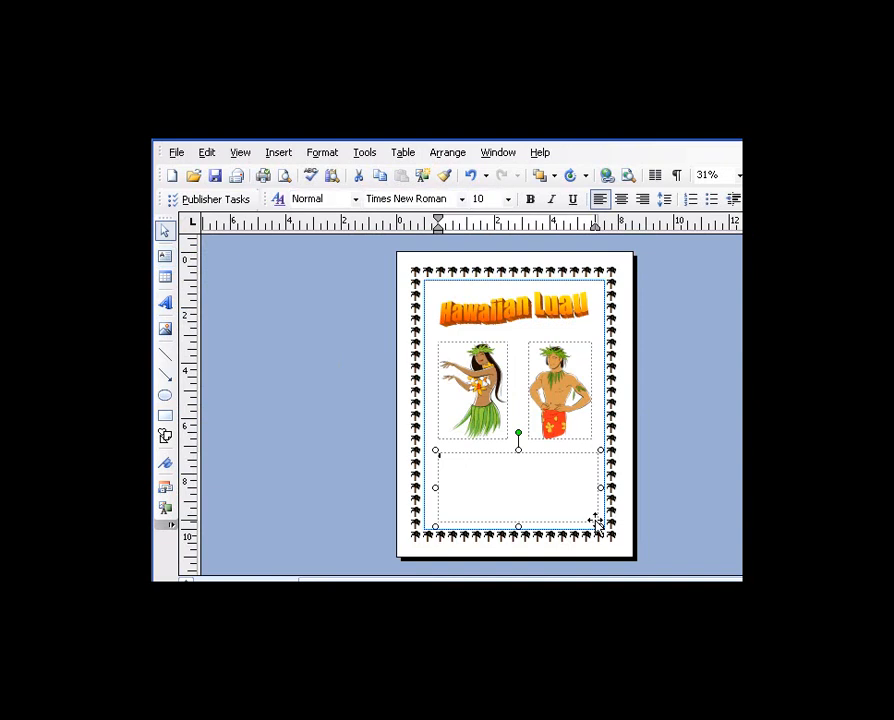
pyautogui.click(508, 199)
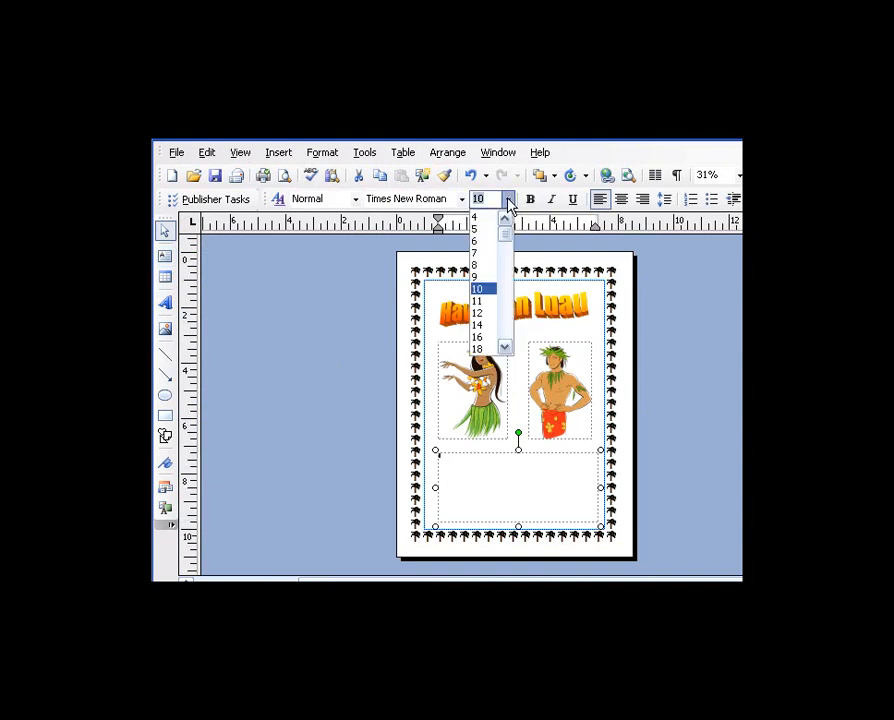
pyautogui.click(505, 347)
pyautogui.click(505, 347)
pyautogui.click(505, 347)
pyautogui.click(505, 347)
pyautogui.click(505, 347)
pyautogui.click(505, 347)
pyautogui.click(505, 347)
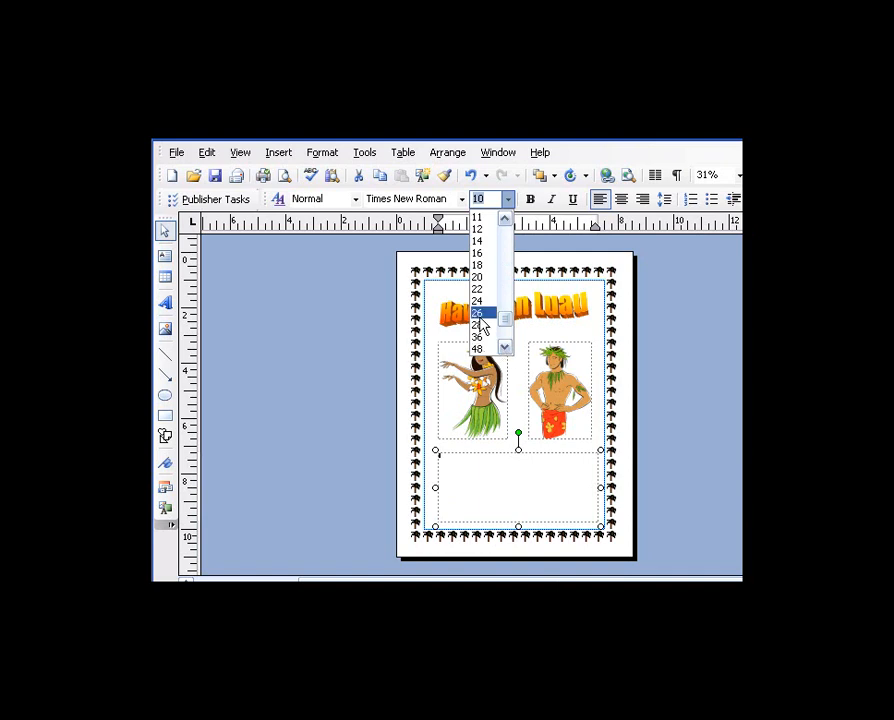
pyautogui.click(479, 313)
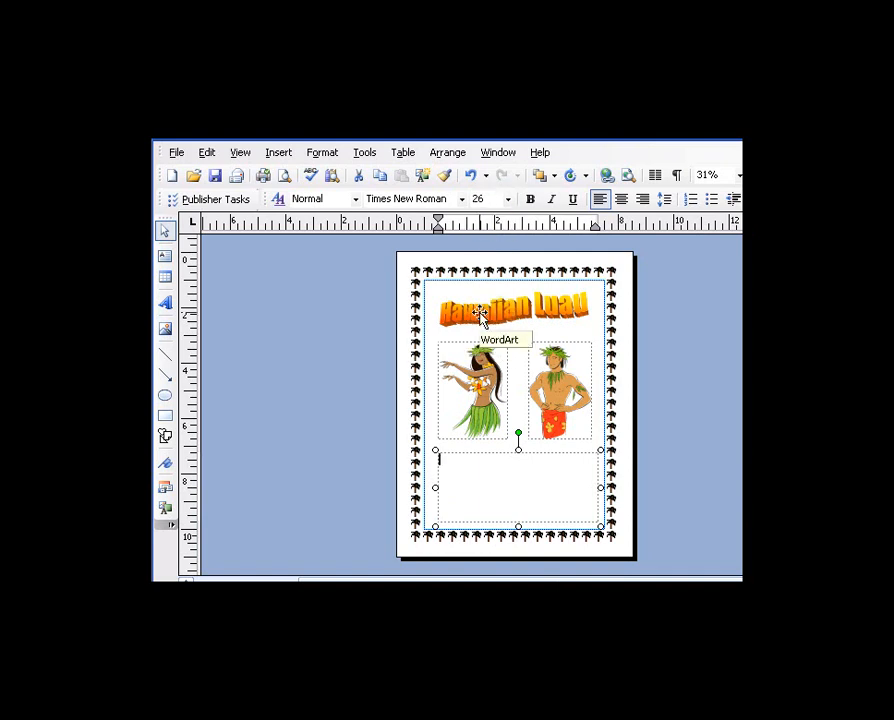
pyautogui.write('Saturday, January 1')
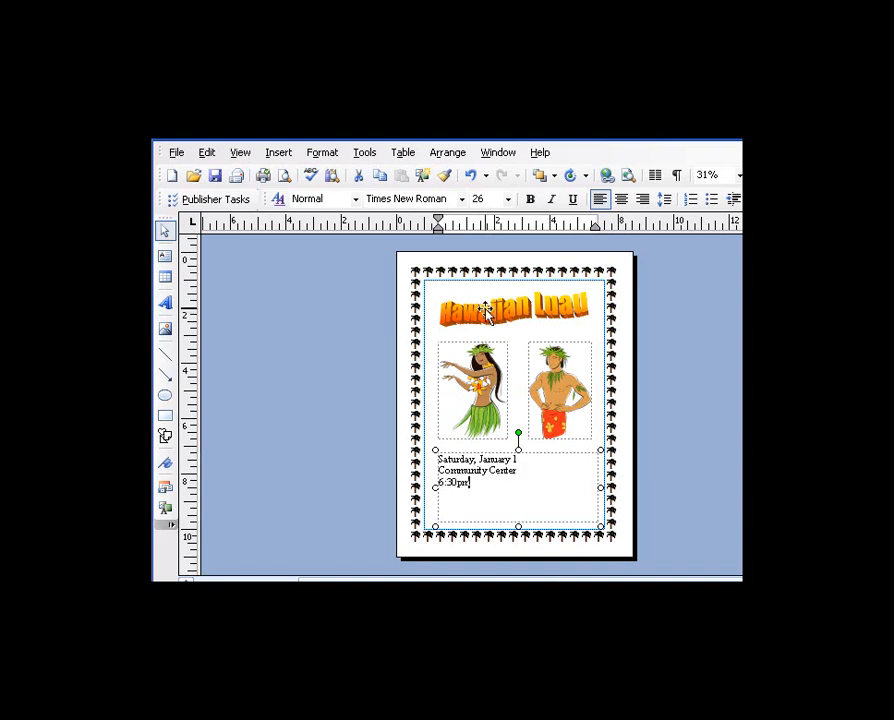
# Set the font size of all three event detail lines in the text box to 36.
pyautogui.moveTo(478, 484); pyautogui.dragTo(441, 452)
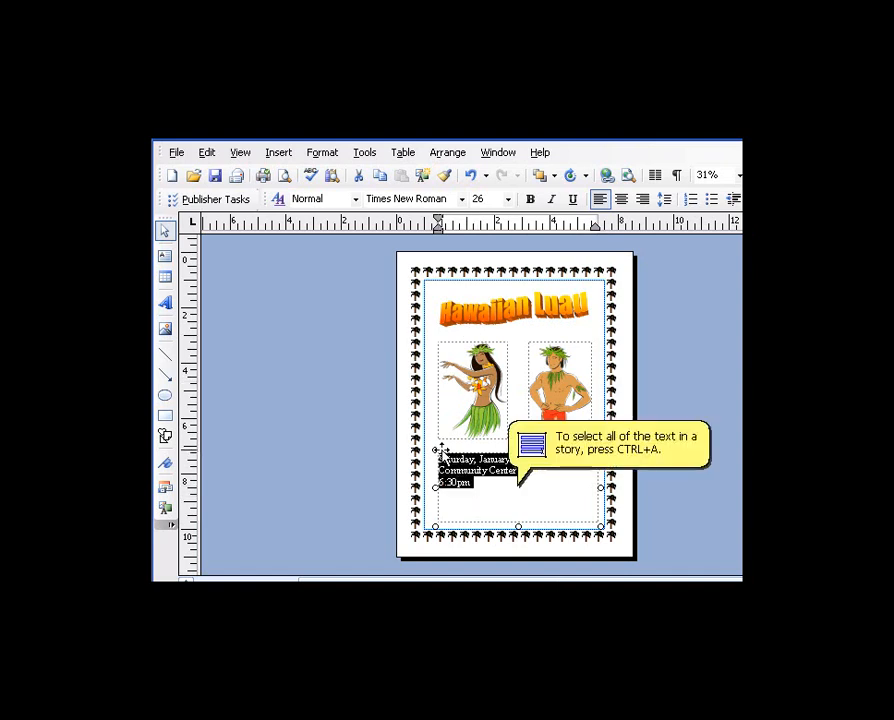
pyautogui.click(508, 200)
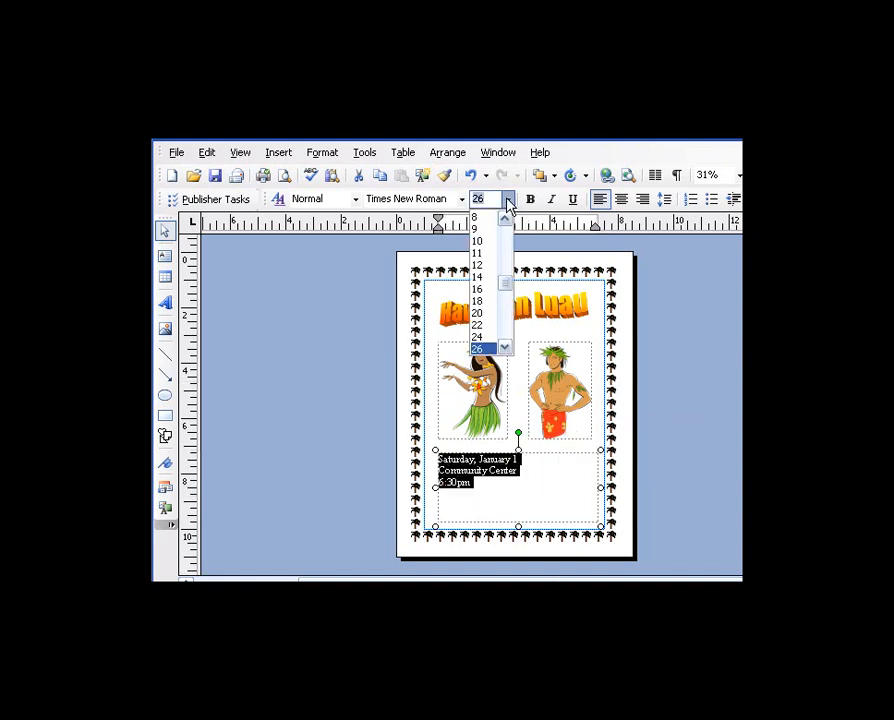
pyautogui.click(506, 350)
pyautogui.click(506, 350)
pyautogui.click(506, 350)
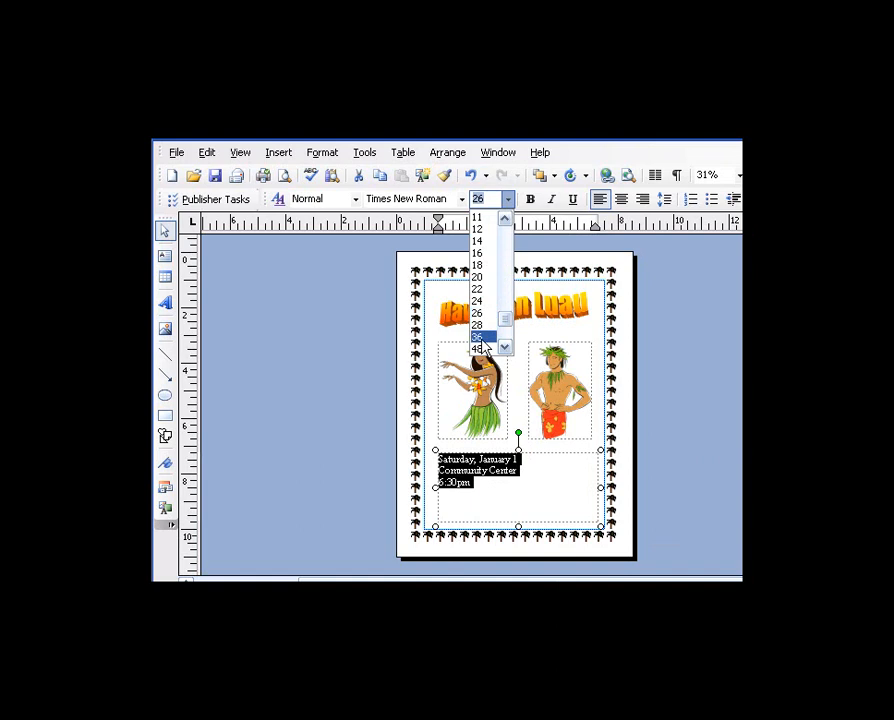
pyautogui.click(478, 337)
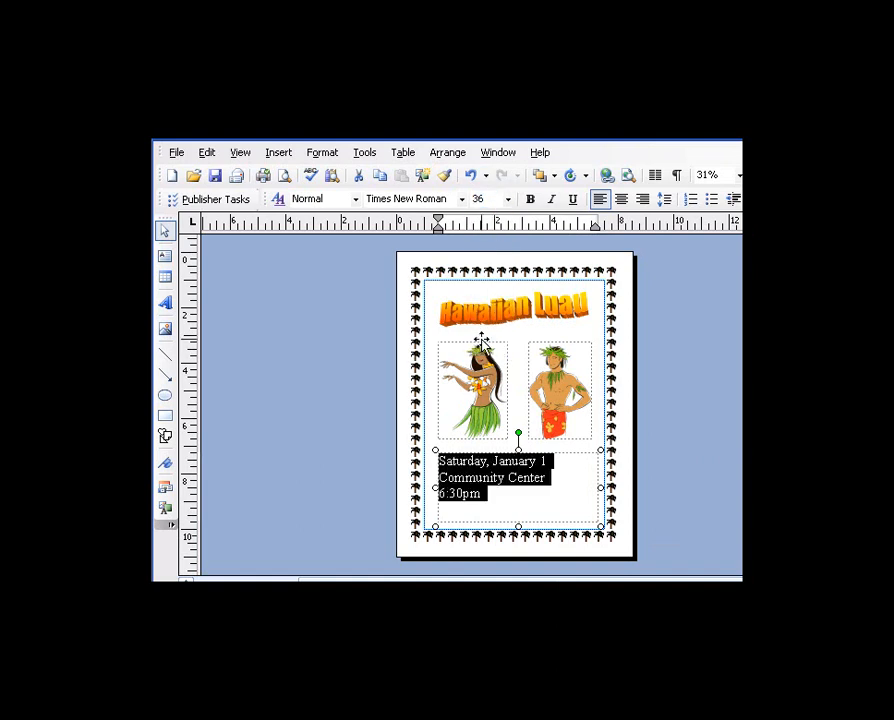
# Center-align all three event detail lines within the text box.
pyautogui.click(567, 484)
pyautogui.moveTo(463, 493); pyautogui.dragTo(433, 453)
pyautogui.click(621, 200)
pyautogui.click(644, 200)
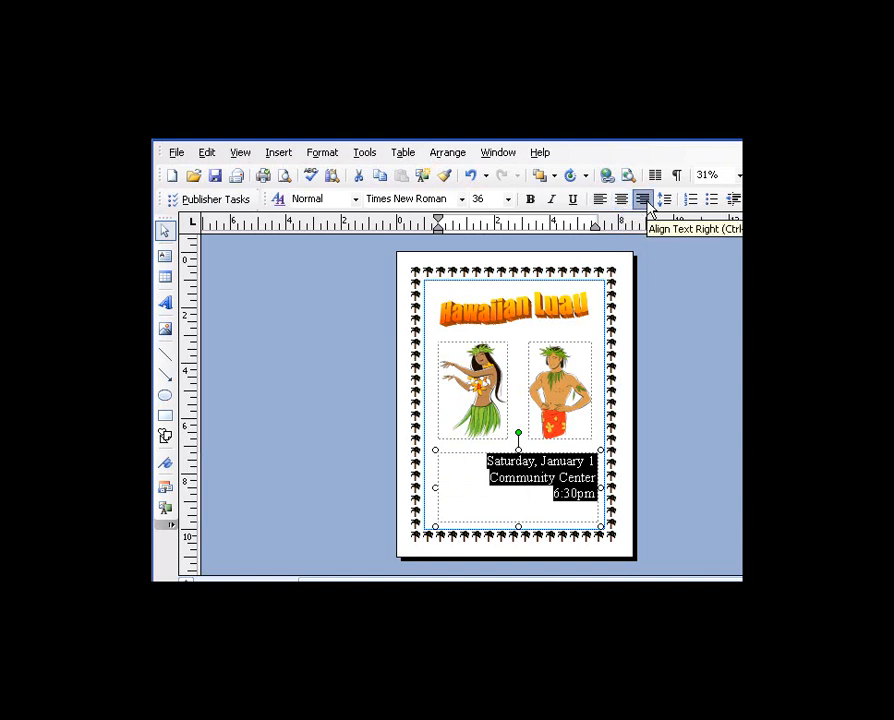
pyautogui.click(622, 200)
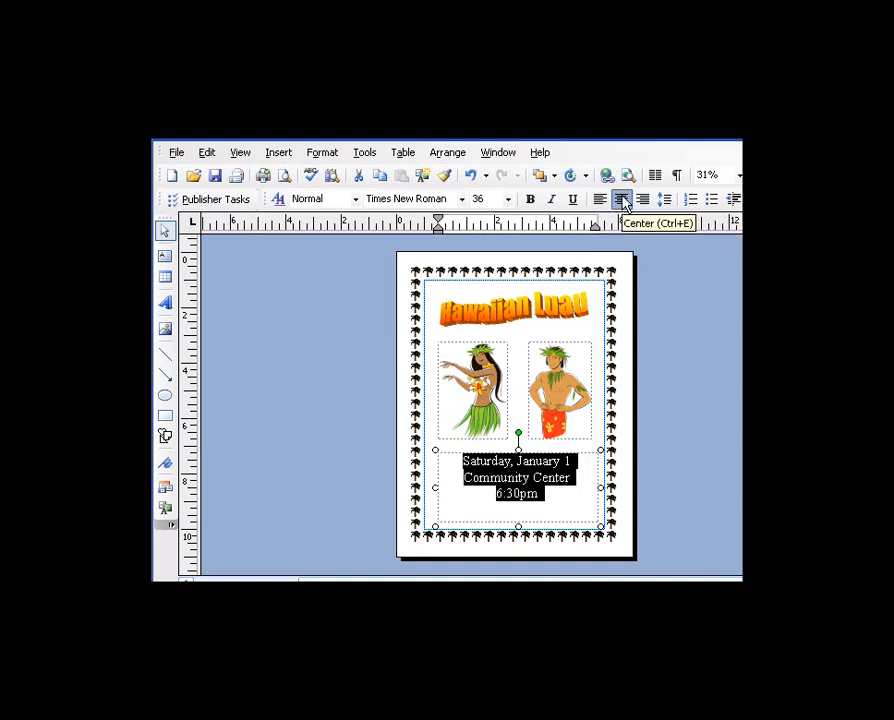
# Try left and right alignment on the three event detail lines, restore center alignment, and deselect the text box.
pyautogui.click(600, 200)
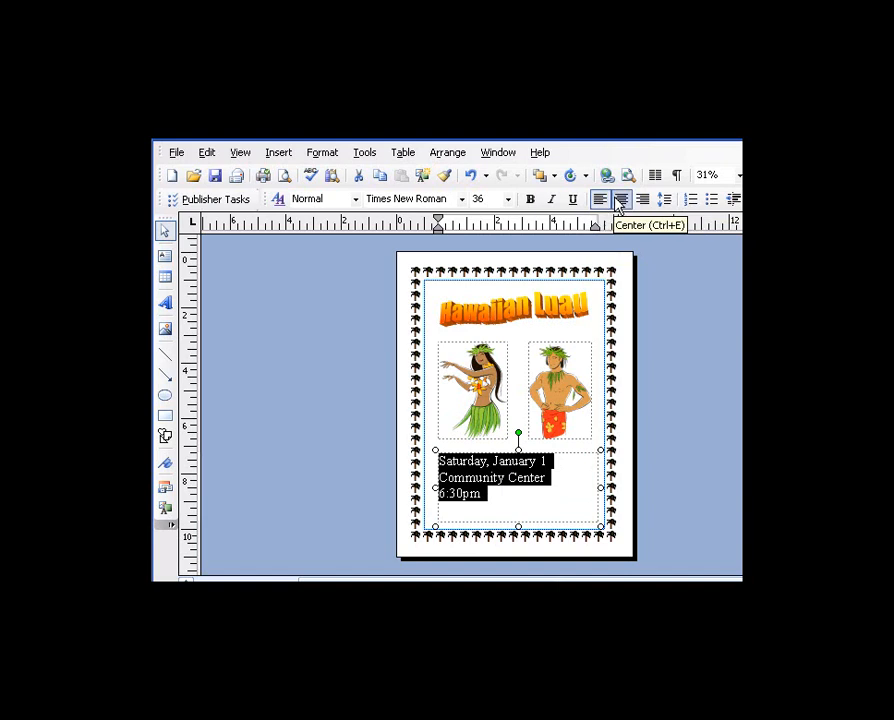
pyautogui.click(621, 200)
pyautogui.click(644, 200)
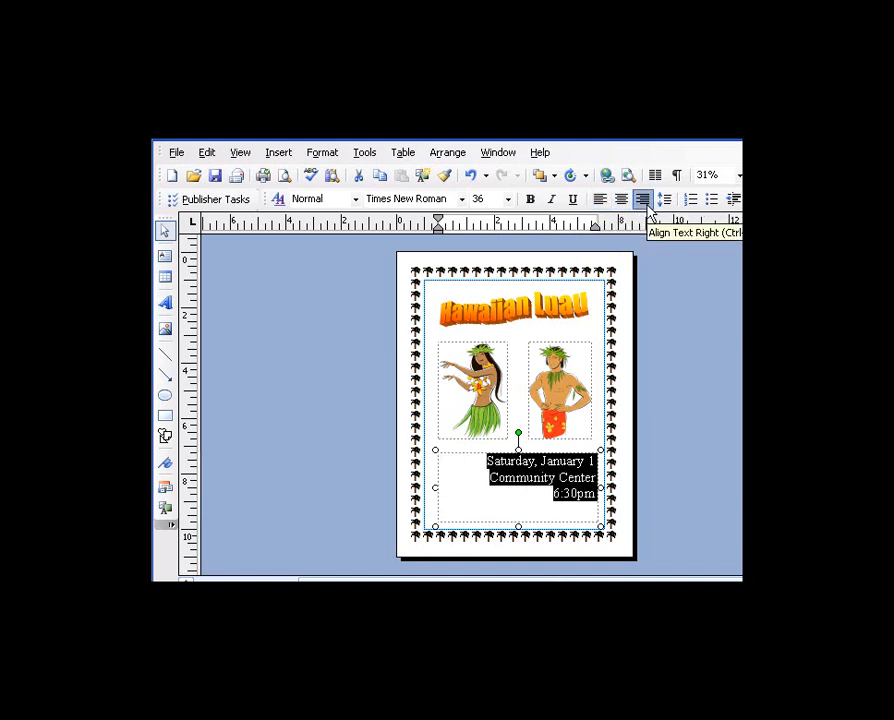
pyautogui.click(621, 200)
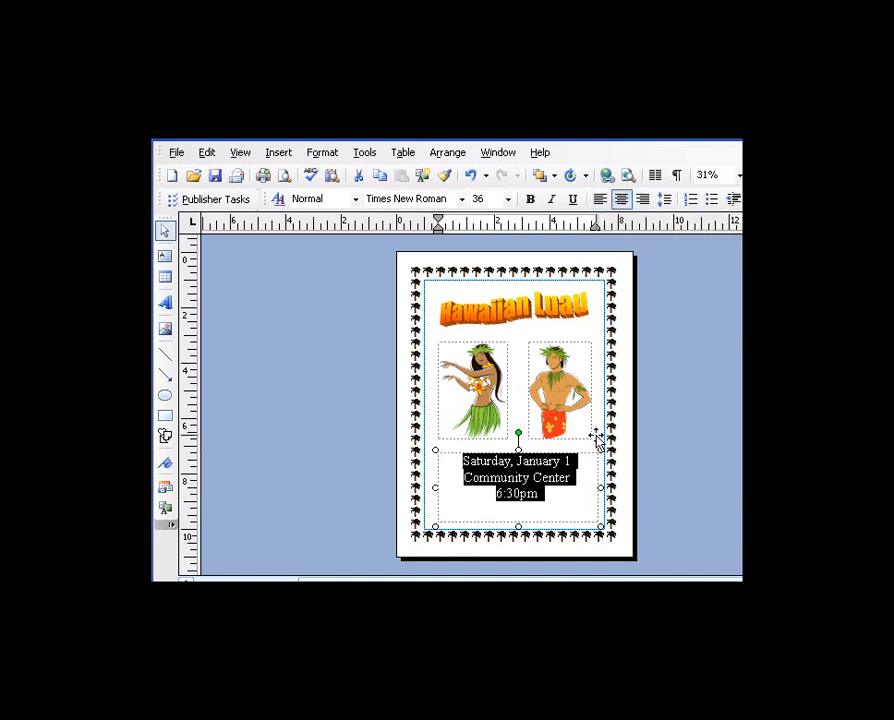
pyautogui.click(579, 500)
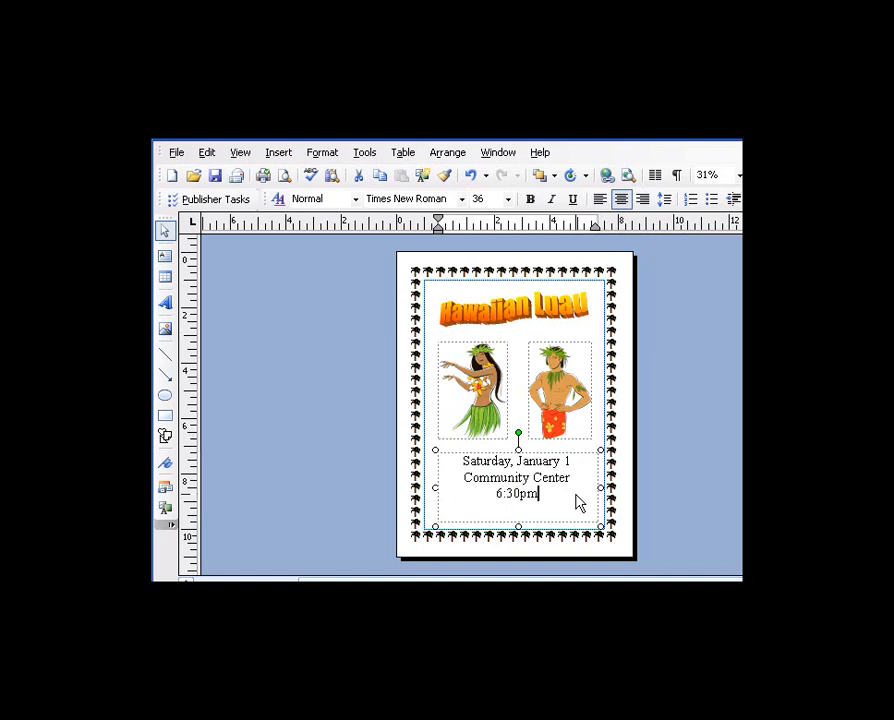
pyautogui.click(630, 496)
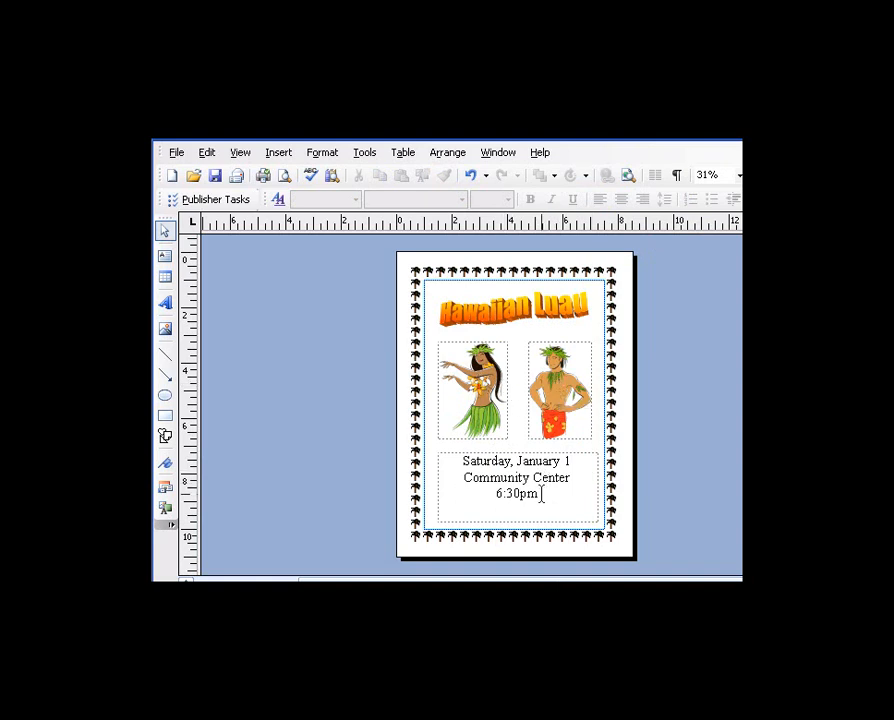
# Select all three event detail lines and increase their font size point by point to 48.
pyautogui.moveTo(541, 494); pyautogui.dragTo(461, 462)
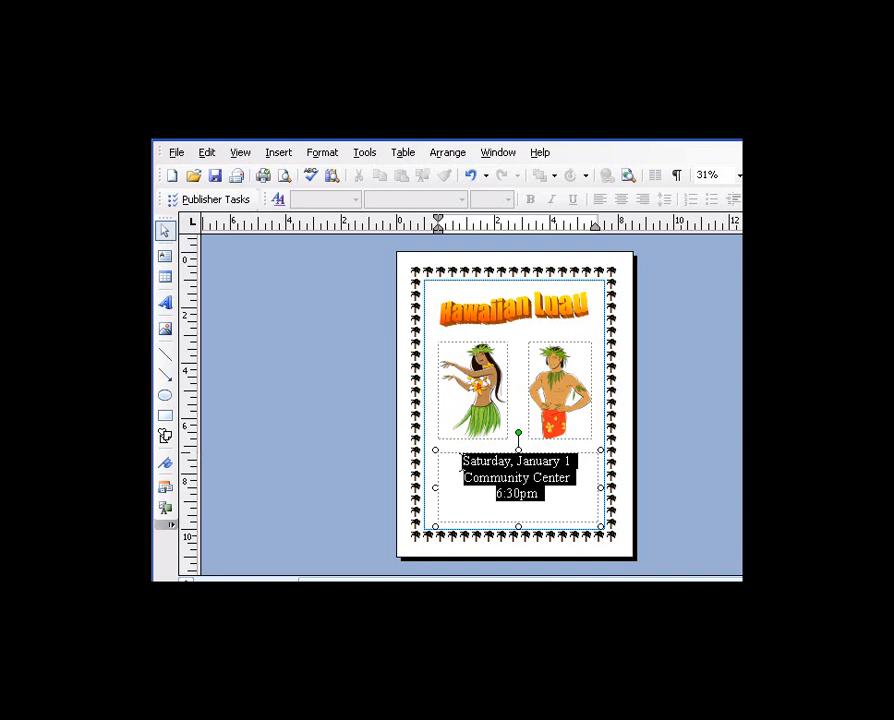
pyautogui.click(558, 499)
pyautogui.moveTo(558, 499); pyautogui.dragTo(465, 459)
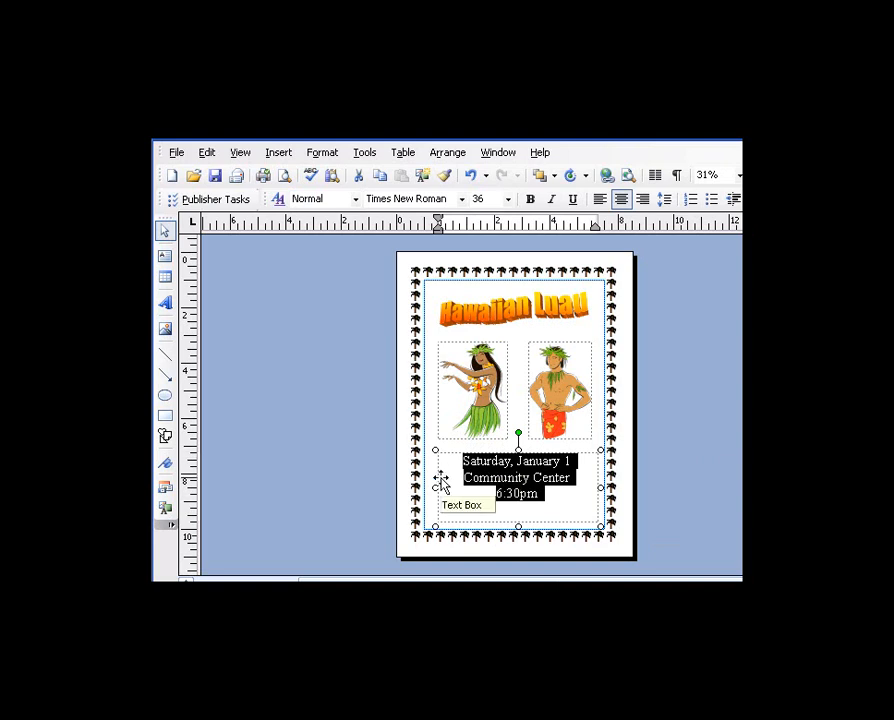
pyautogui.click(509, 199)
pyautogui.click(510, 201)
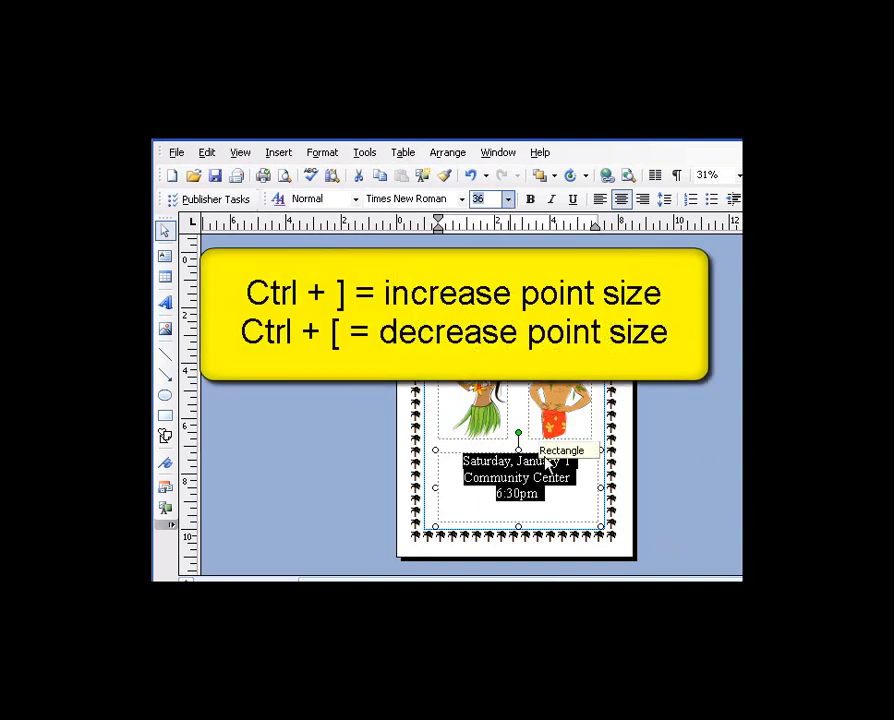
pyautogui.moveTo(546, 496); pyautogui.dragTo(465, 461)
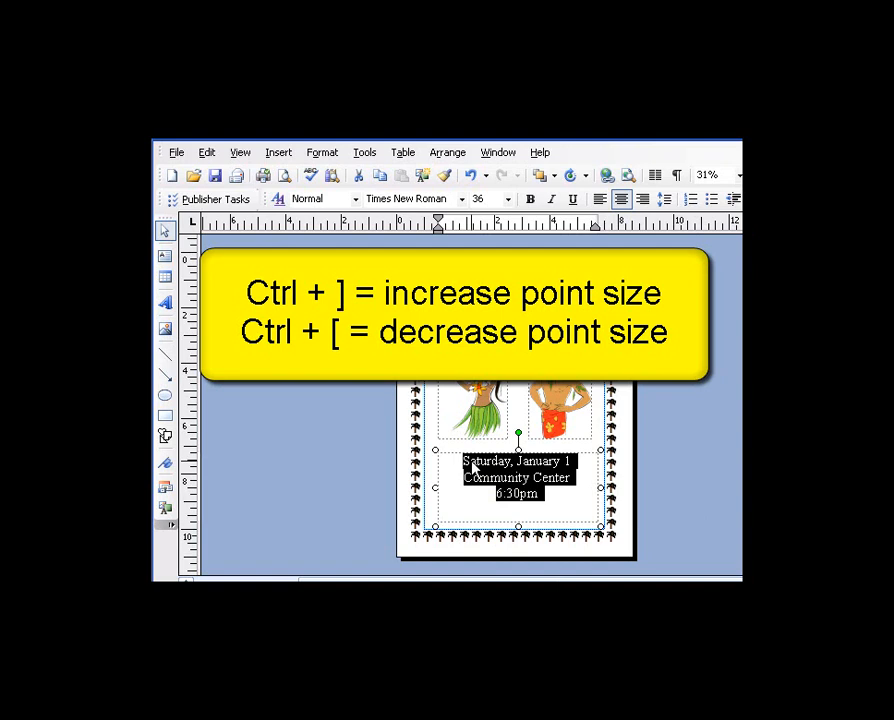
pyautogui.hotkey('ctrl', ']')
pyautogui.hotkey('ctrl', ']')
pyautogui.hotkey('ctrl', ']')
pyautogui.hotkey('ctrl', ']')
pyautogui.hotkey('ctrl', ']')
pyautogui.hotkey('ctrl', ']')
pyautogui.hotkey('ctrl', ']')
pyautogui.hotkey('ctrl', ']')
pyautogui.hotkey('ctrl', ']')
pyautogui.hotkey('ctrl', ']')
pyautogui.hotkey('ctrl', ']')
pyautogui.hotkey('ctrl', ']')
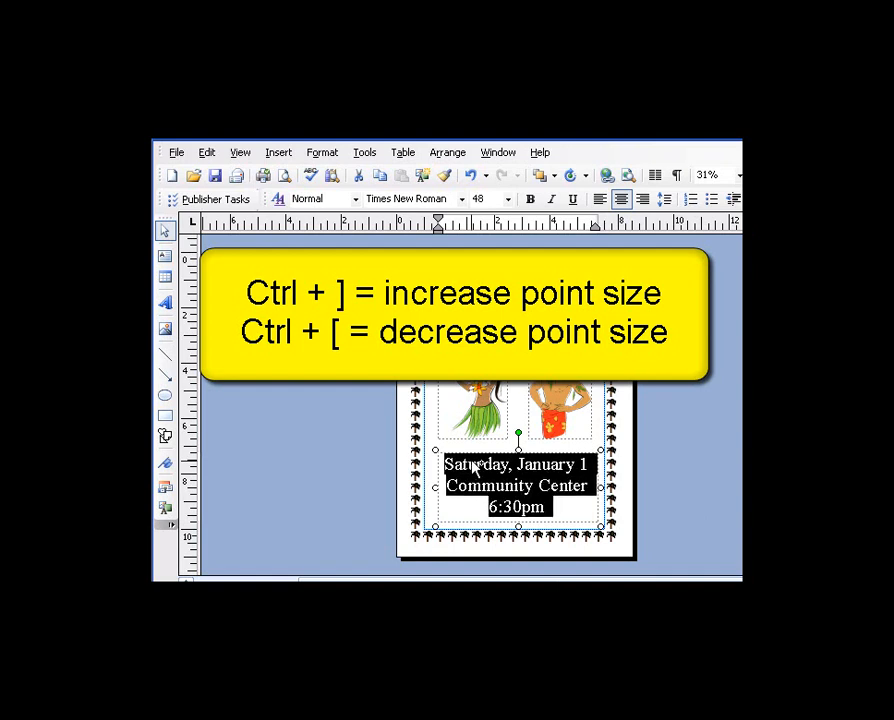
# Reduce the selected event details' font size point by point, and fine-tune it upward to 45.
pyautogui.hotkey('ctrl', '[')
pyautogui.hotkey('ctrl', '[')
pyautogui.hotkey('ctrl', '[')
pyautogui.hotkey('ctrl', '[')
pyautogui.hotkey('ctrl', '[')
pyautogui.hotkey('ctrl', '[')
pyautogui.hotkey('ctrl', '[')
pyautogui.hotkey('ctrl', '[')
pyautogui.hotkey('ctrl', '[')
pyautogui.hotkey('ctrl', '[')
pyautogui.hotkey('ctrl', '[')
pyautogui.hotkey('ctrl', '[')
pyautogui.hotkey('ctrl', '[')
pyautogui.hotkey('ctrl', '[')
pyautogui.hotkey('ctrl', '[')
pyautogui.hotkey('ctrl', '[')
pyautogui.hotkey('ctrl', '[')
pyautogui.hotkey('ctrl', ']')
pyautogui.hotkey('ctrl', ']')
pyautogui.hotkey('ctrl', ']')
pyautogui.hotkey('ctrl', ']')
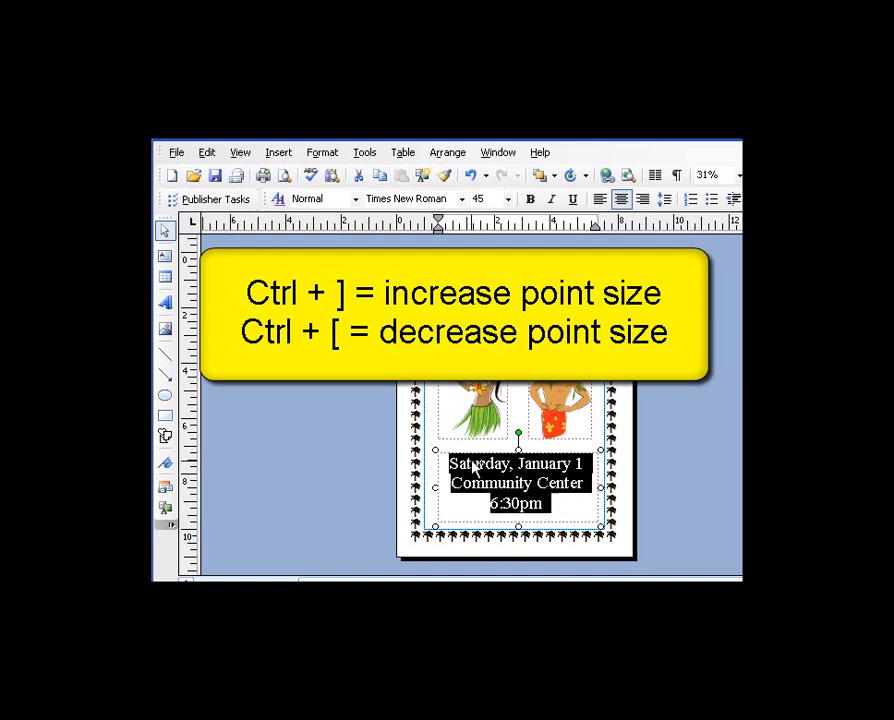